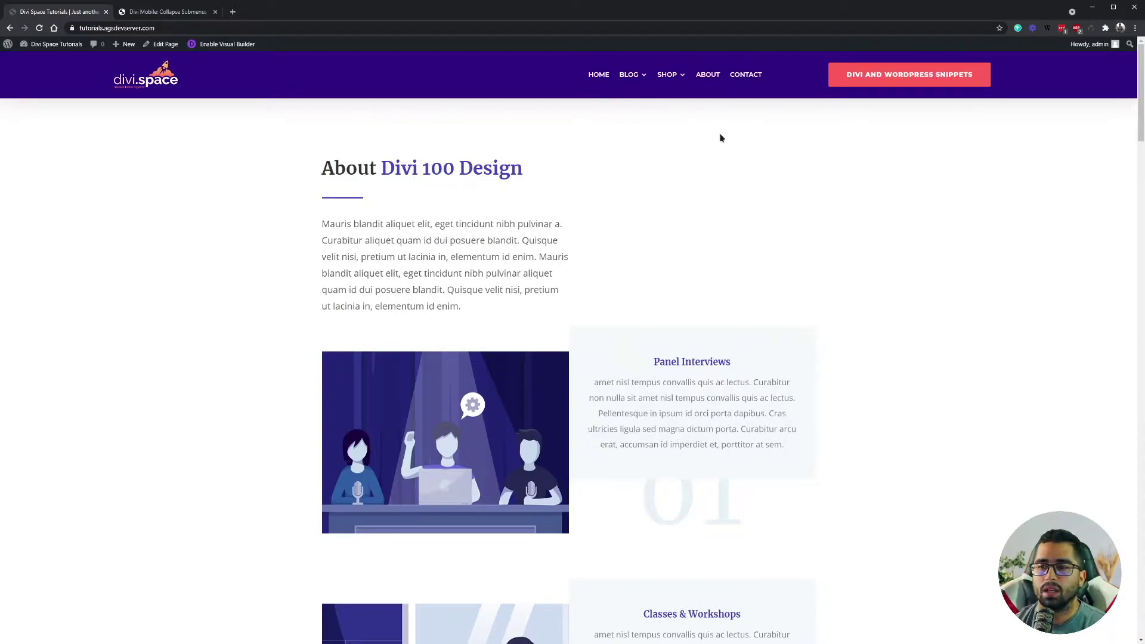
# Inspect the site in developer tools' phone preview and open the mobile menu to view its submenus.
pyautogui.moveTo(632, 75)
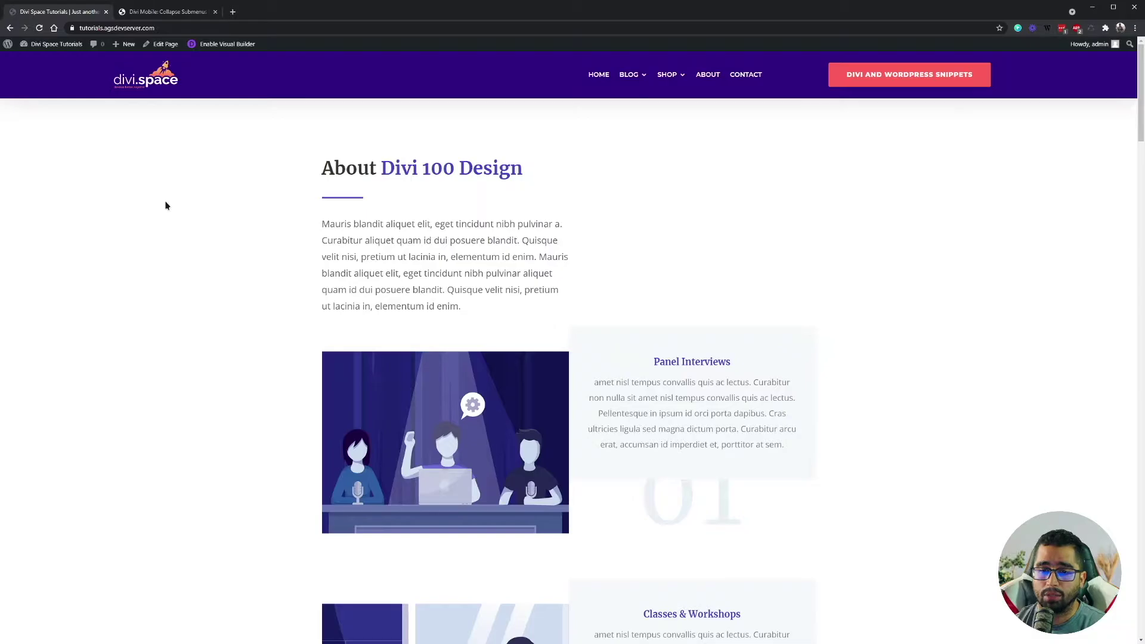
pyautogui.rightClick(238, 366)
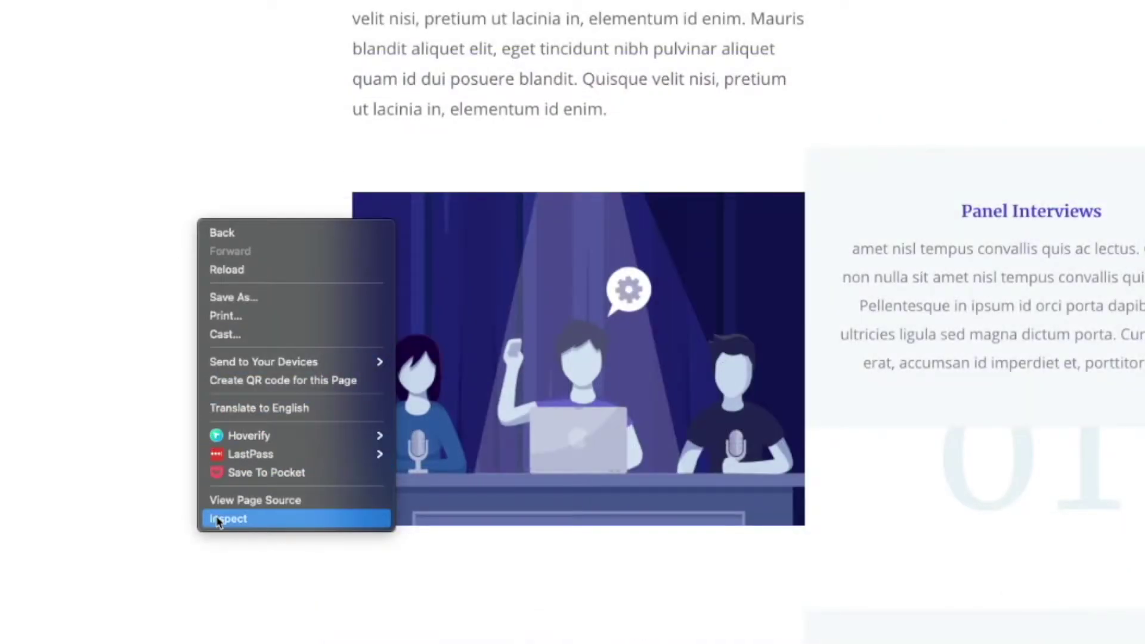
pyautogui.click(118, 234)
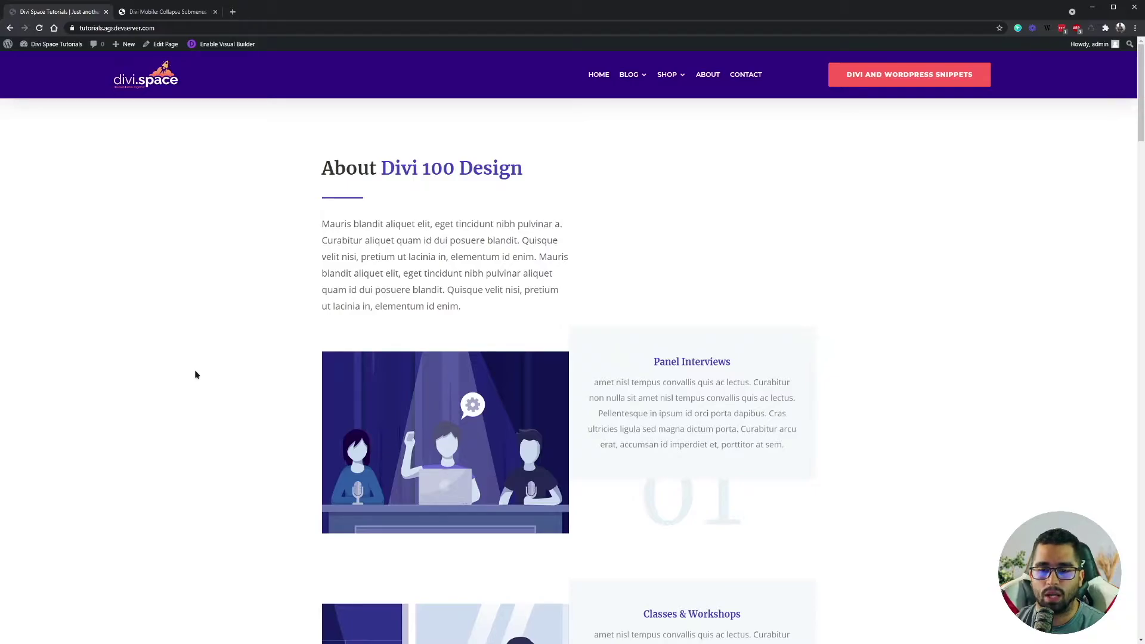
pyautogui.hotkey('ctrl', 'shift', 'i')
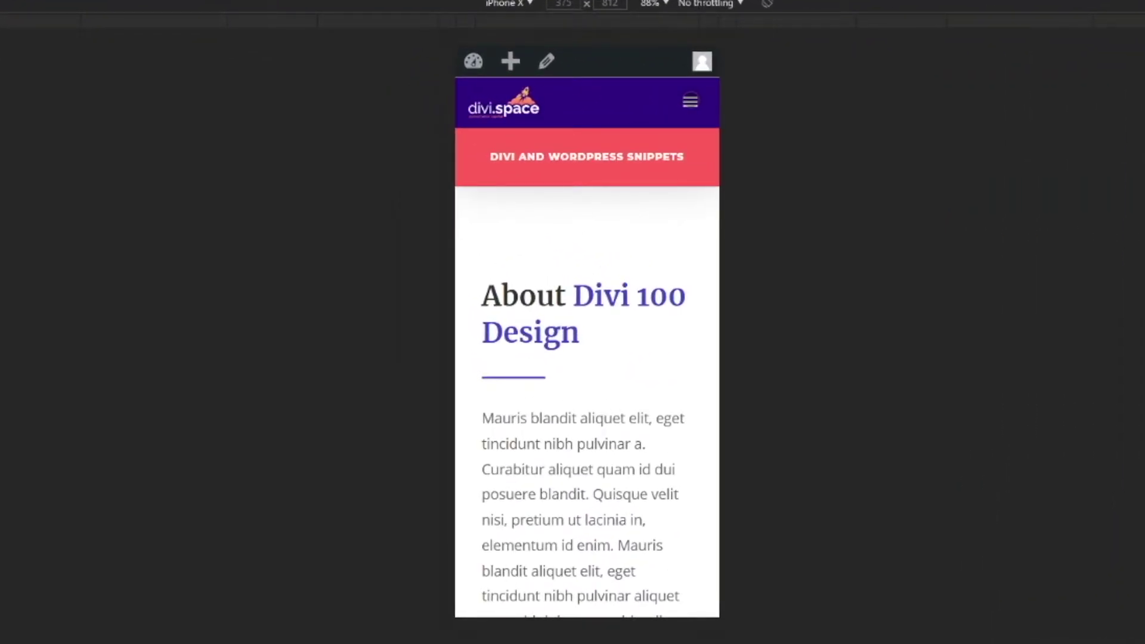
pyautogui.click(690, 100)
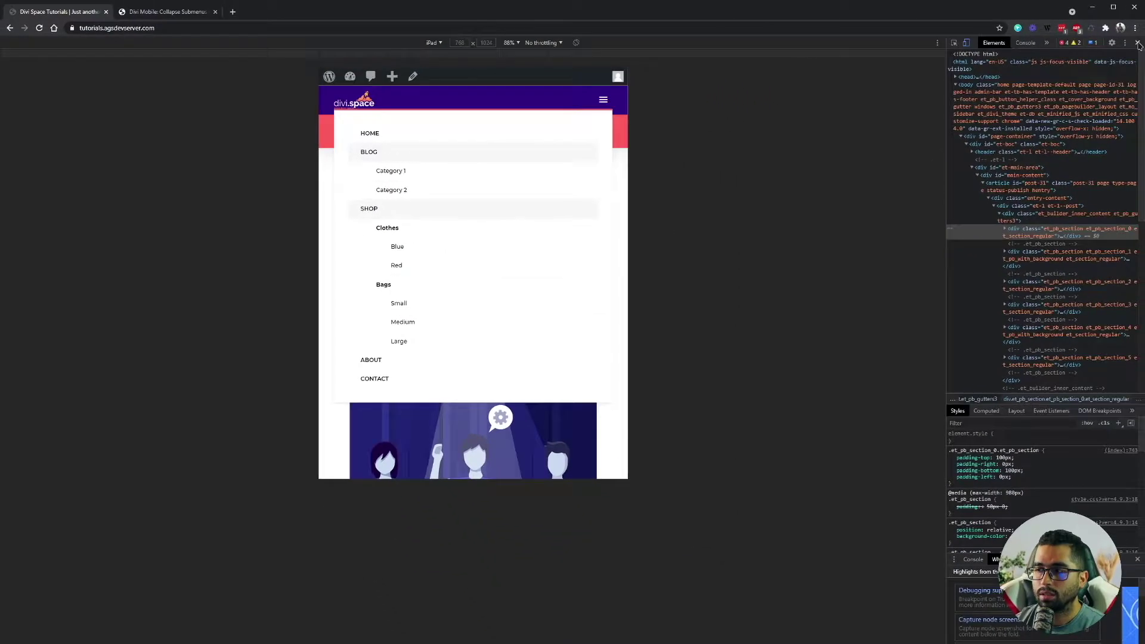
# Close developer tools, go to Divi Theme Options and scroll down to the empty Custom CSS field.
pyautogui.click(1136, 42)
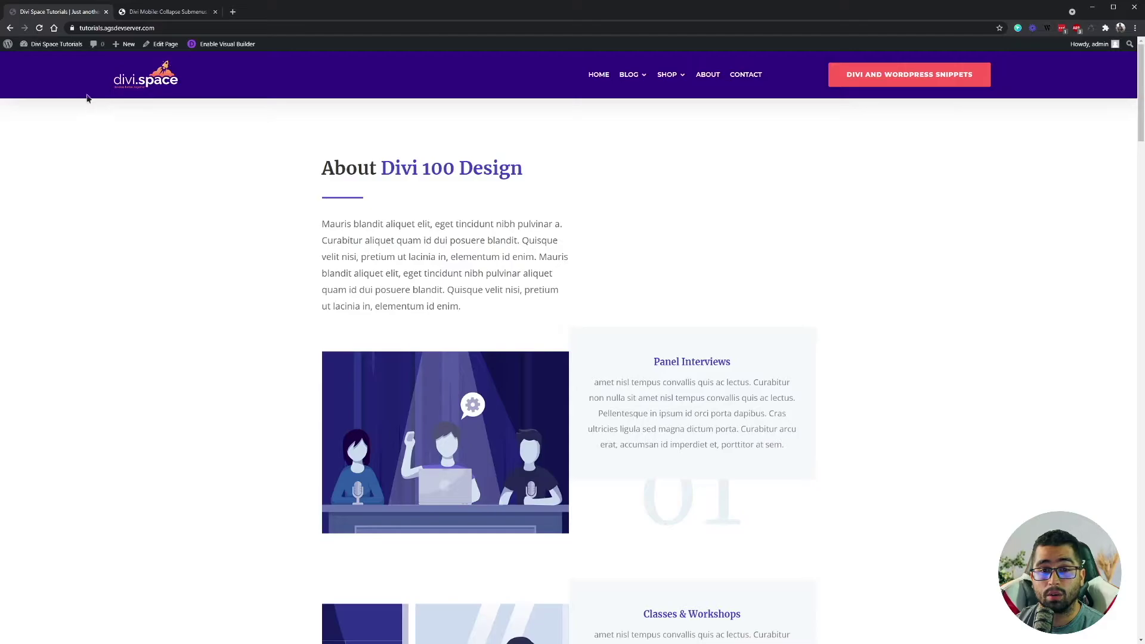
pyautogui.moveTo(56, 44)
pyautogui.click(32, 61)
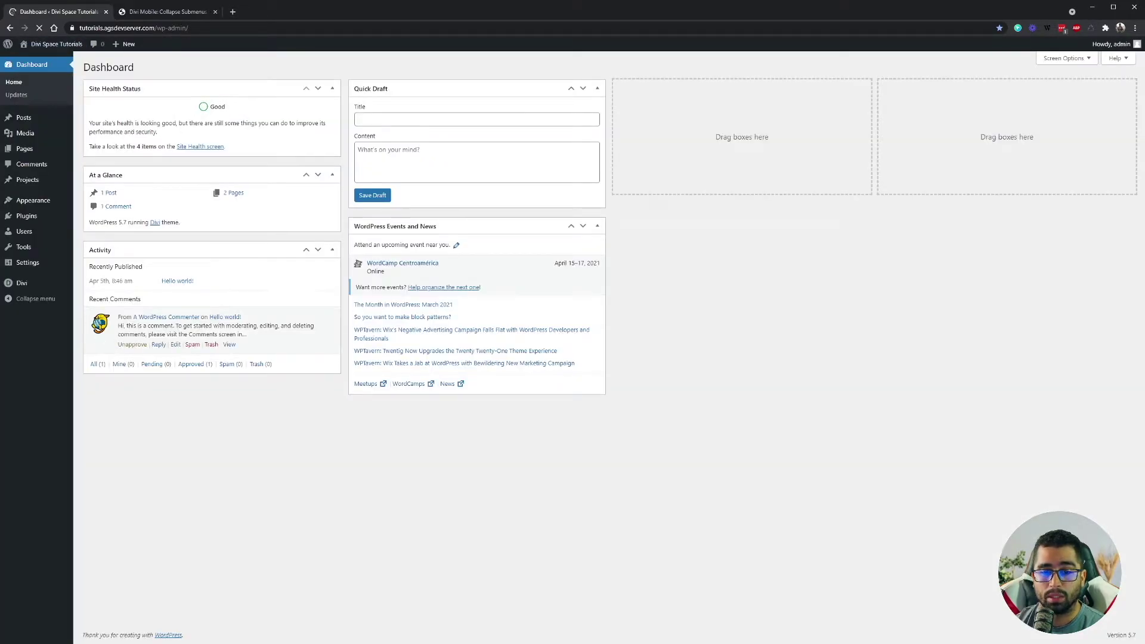
pyautogui.moveTo(39, 284)
pyautogui.click(88, 286)
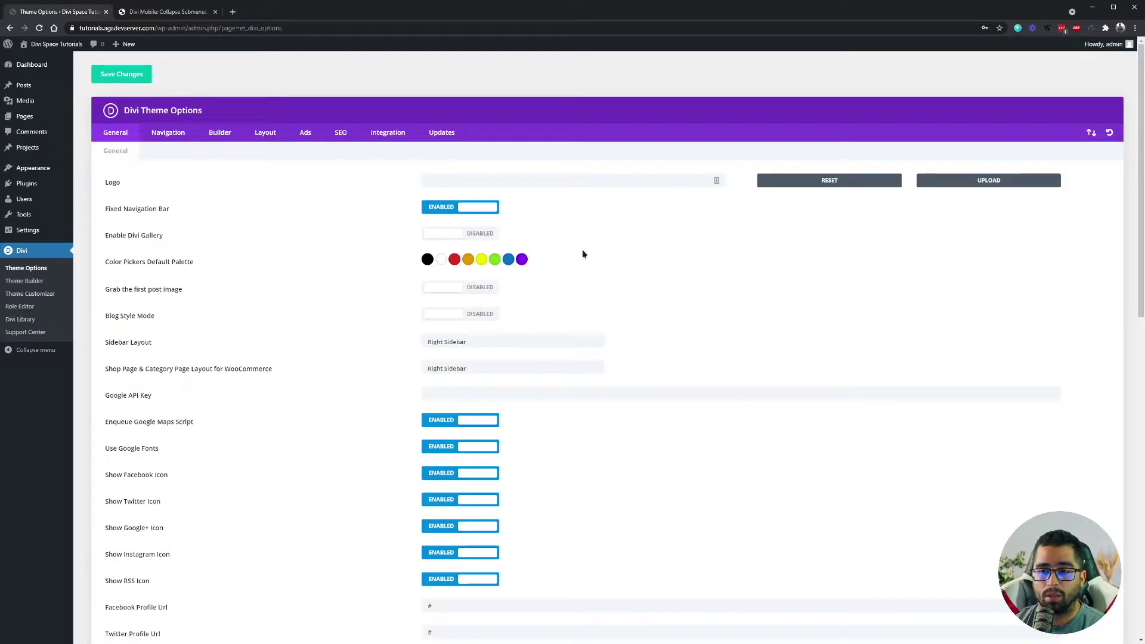
pyautogui.scroll(-10, 582, 249)
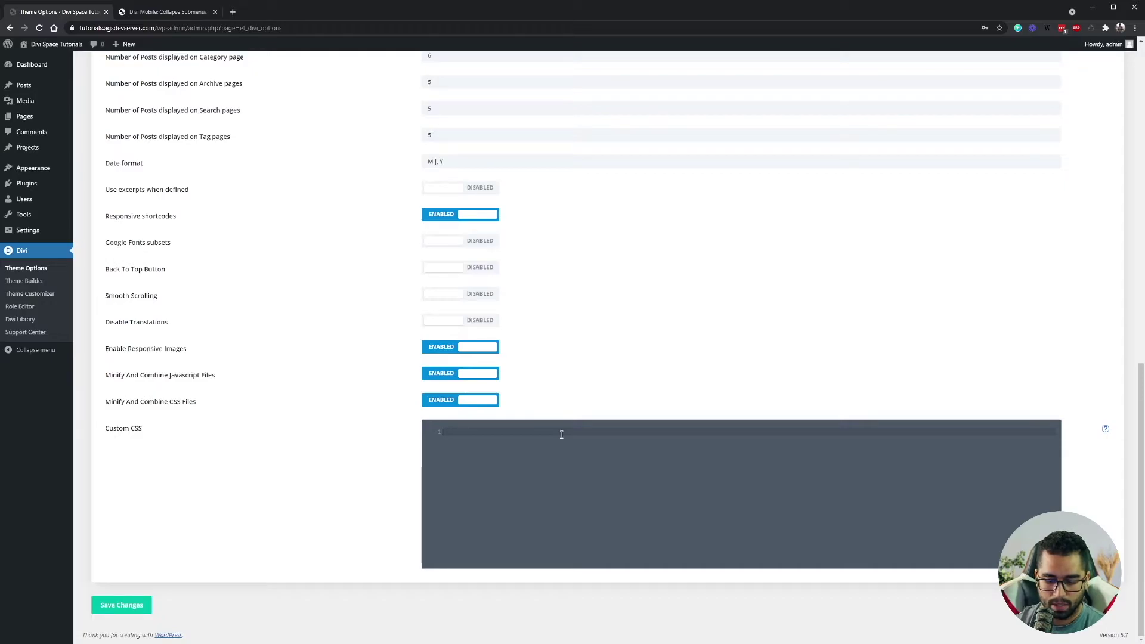
# Enter the comment '/*--Divi Mobile Menu Collapsing Effect---*/' in Custom CSS and paste the collapsing-submenu rules below it.
pyautogui.write('?')
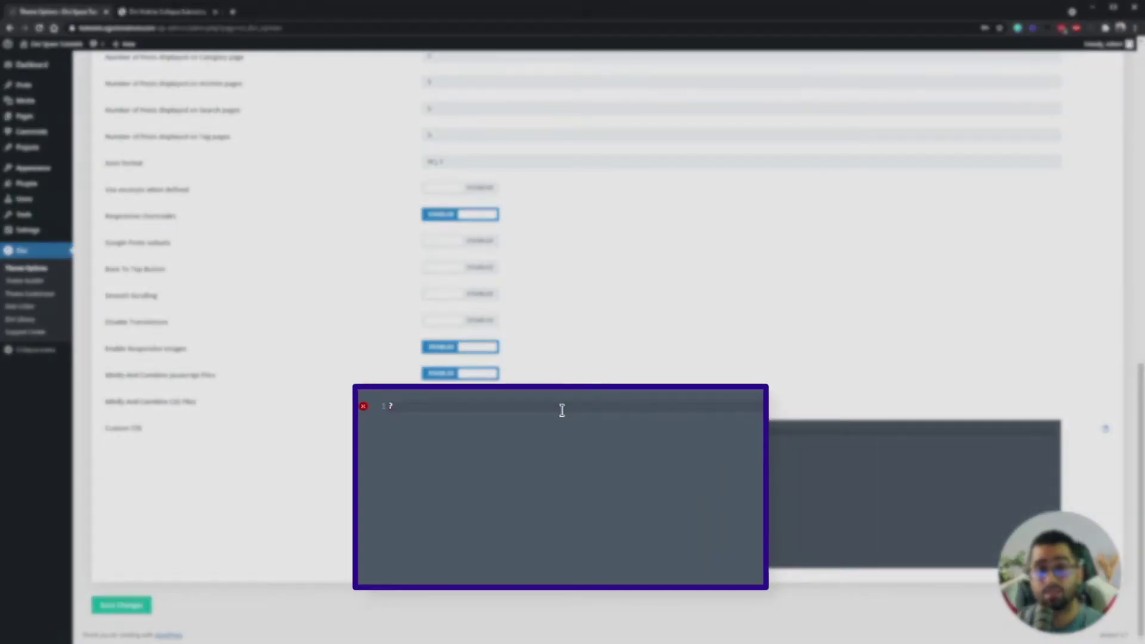
pyautogui.press('BackSpace')
pyautogui.write('/*')
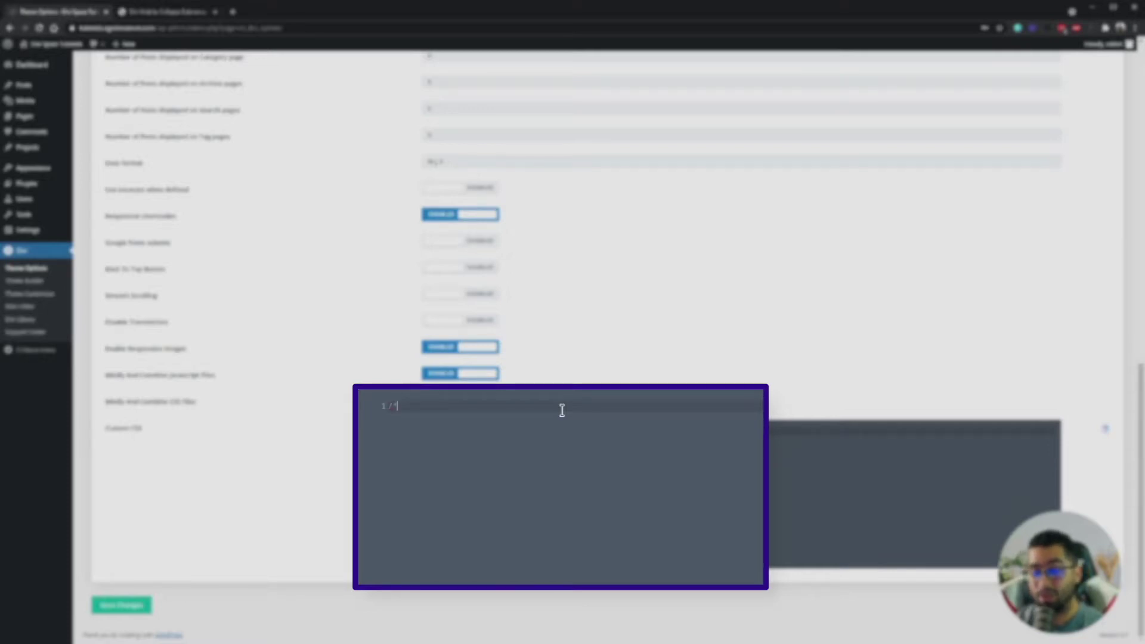
pyautogui.write('---')
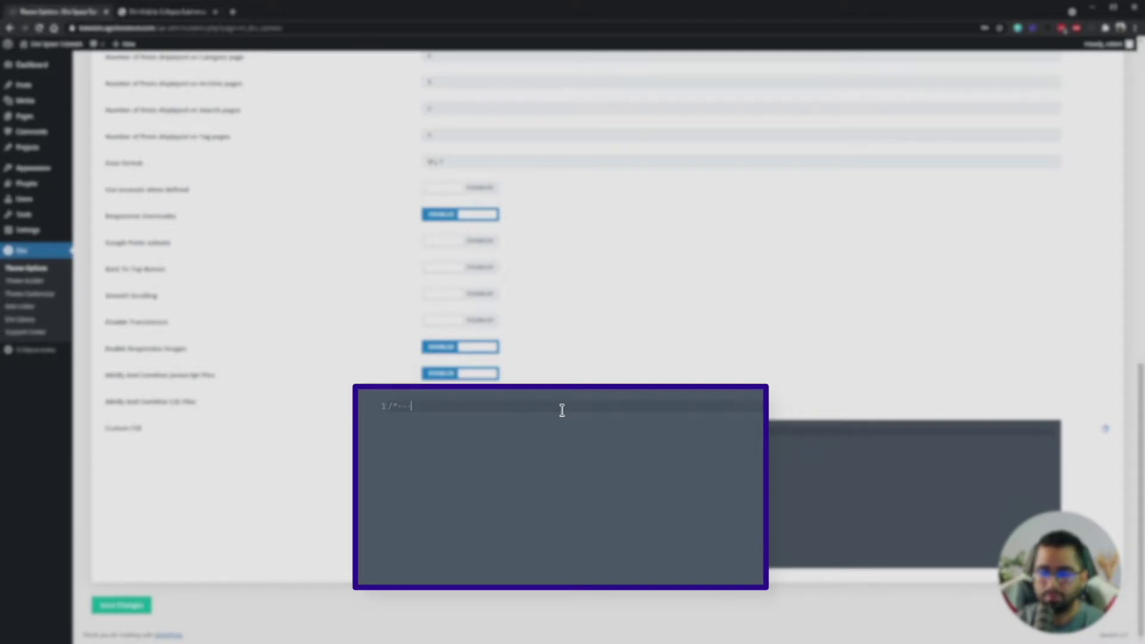
pyautogui.write('Divi Mobile Menu')
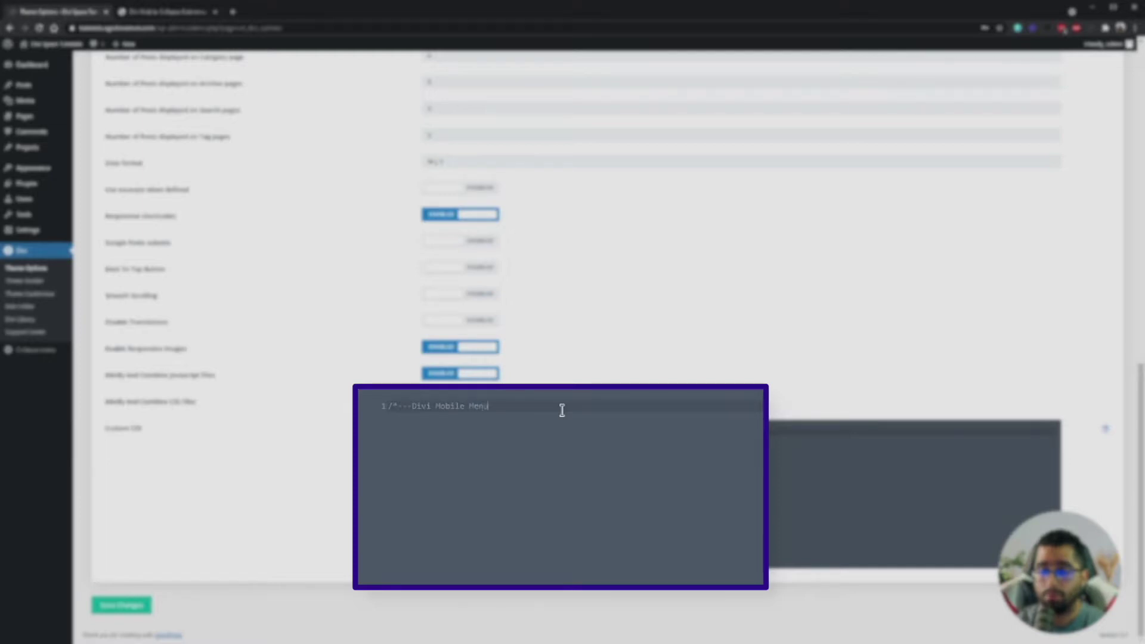
pyautogui.write(' Collapsing Effect')
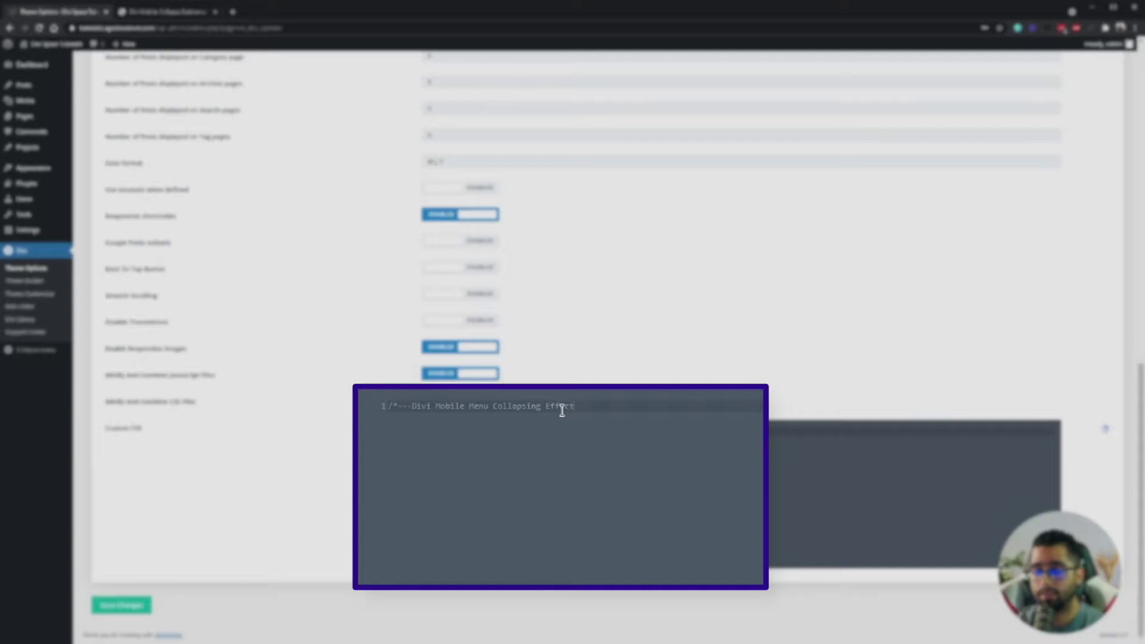
pyautogui.write('---*/')
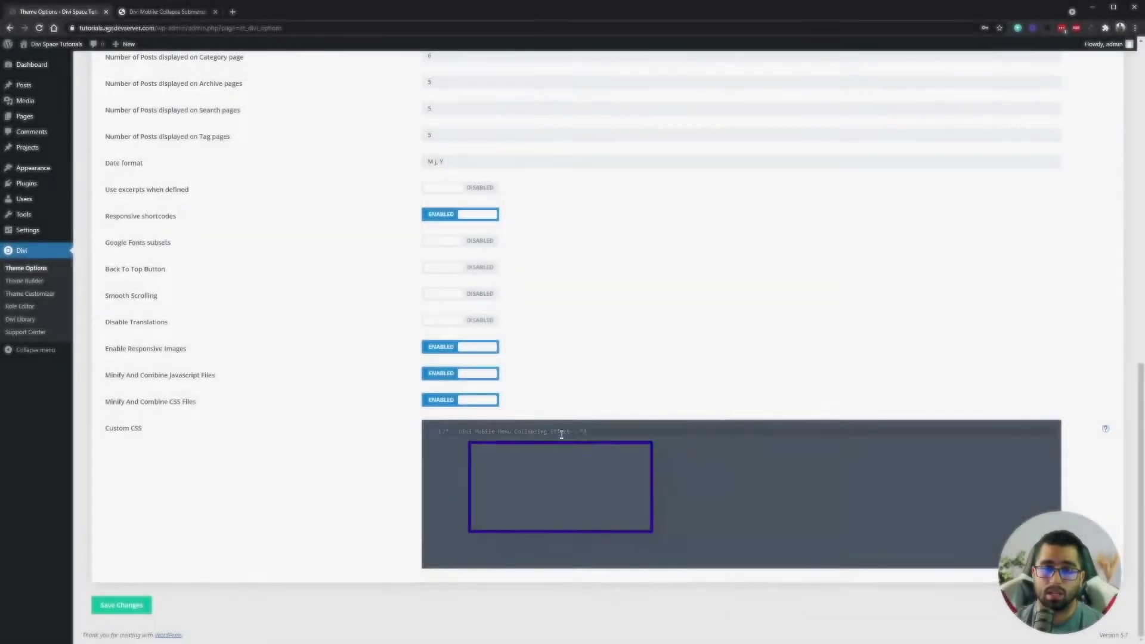
pyautogui.press('Return')
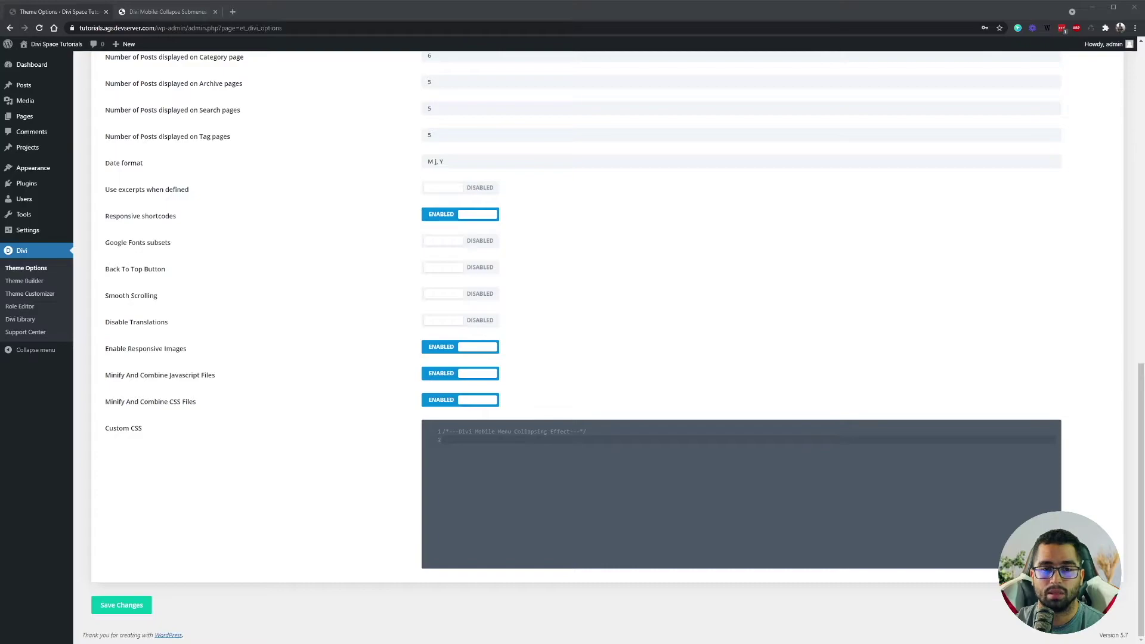
pyautogui.click(451, 440)
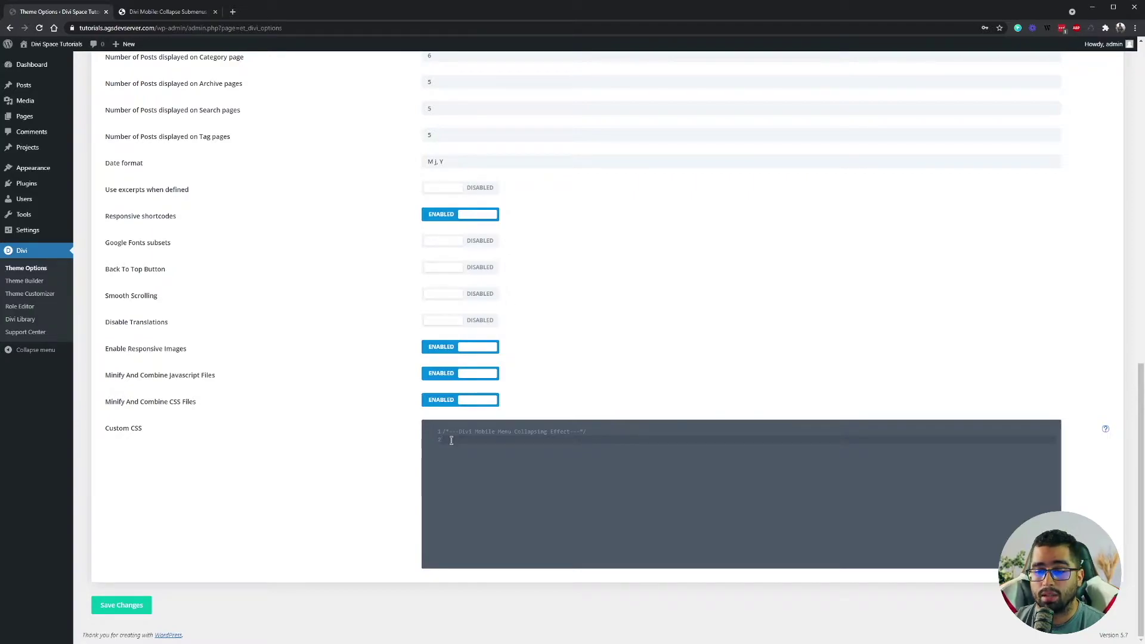
pyautogui.hotkey('ctrl', 'v')
pyautogui.scroll(5, 524, 519)
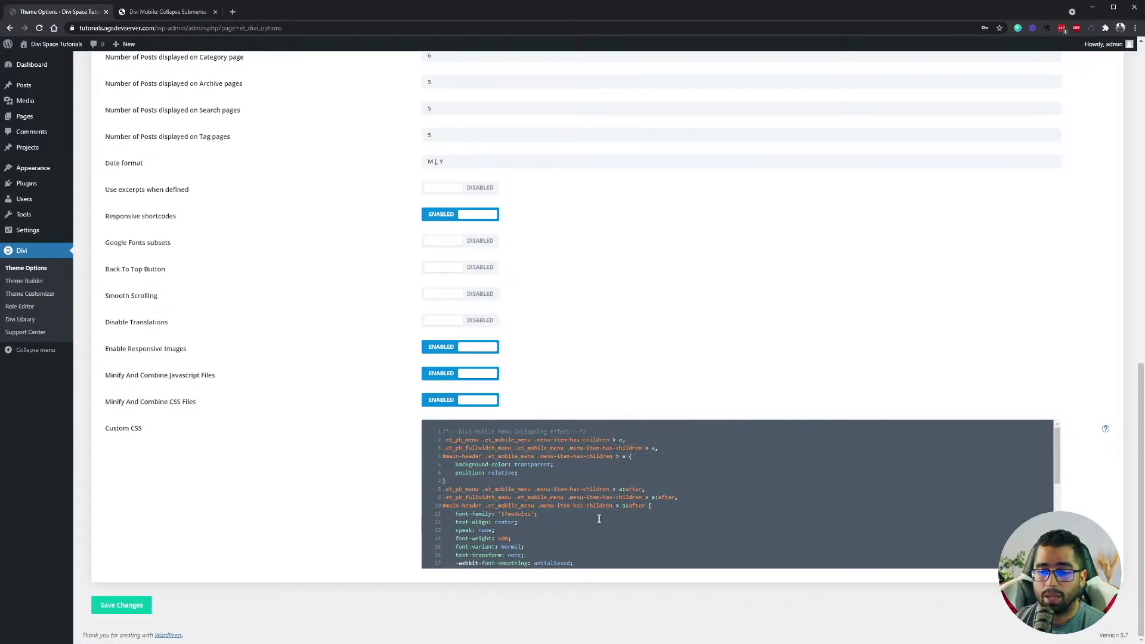
# Save the custom CSS and switch to the Integration tab's head code settings.
pyautogui.click(92, 606)
pyautogui.scroll(15, 239, 412)
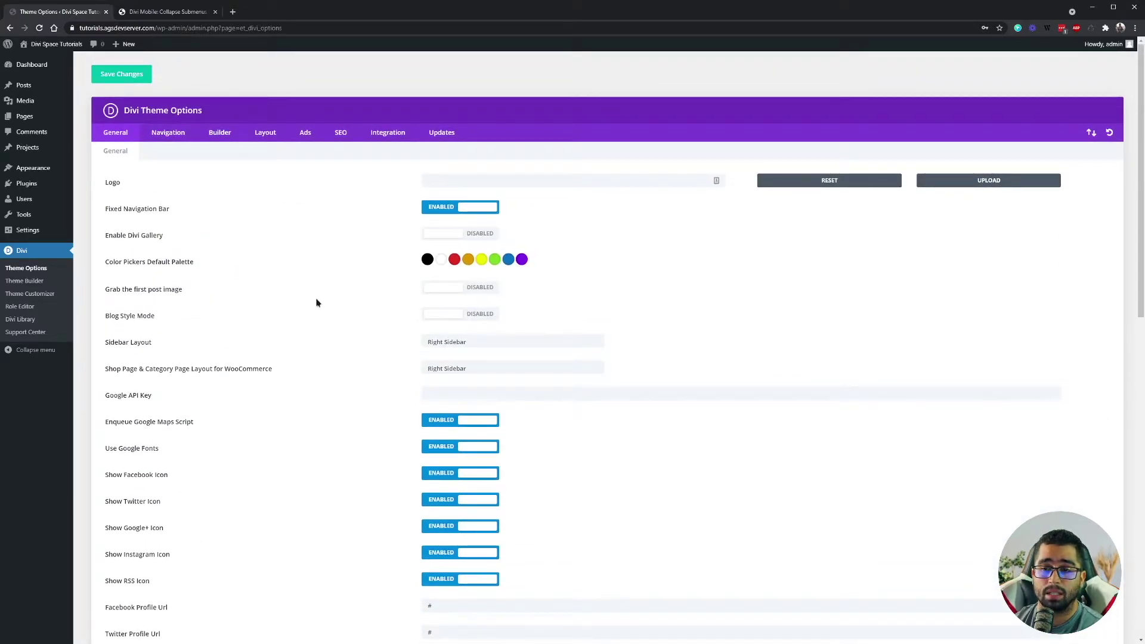
pyautogui.click(396, 139)
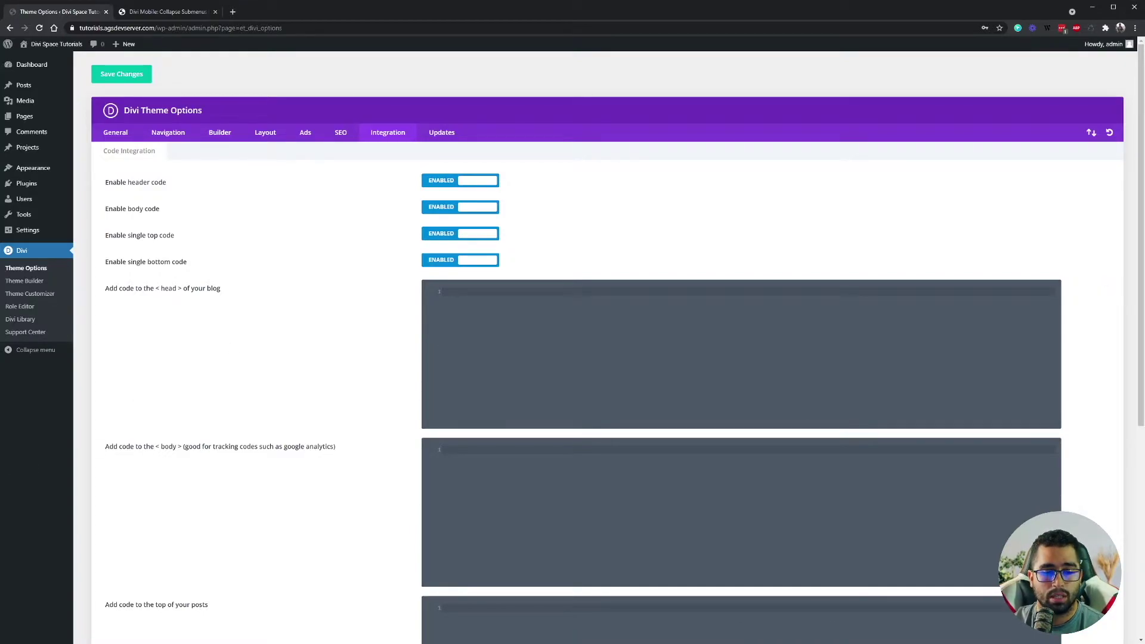
pyautogui.hotkey('alt', 'Tab')
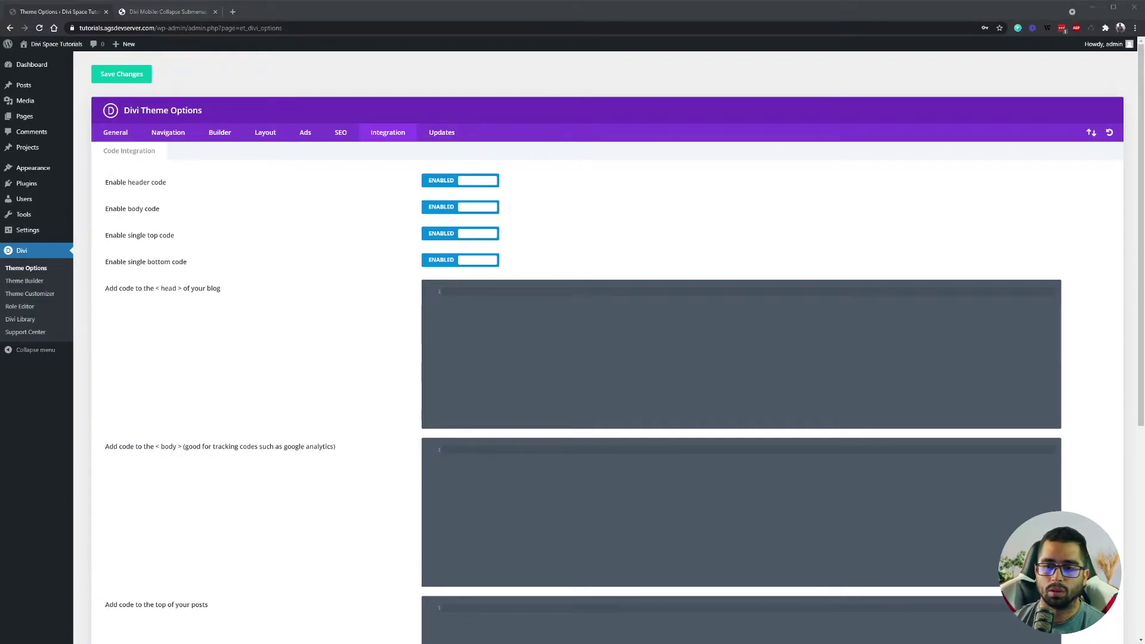
# Paste the collapsible-submenu jQuery script into the head code box with a '// Divi Mobile Menu Collapsing Effect' comment, and save.
pyautogui.click(470, 292)
pyautogui.hotkey('ctrl', 'v')
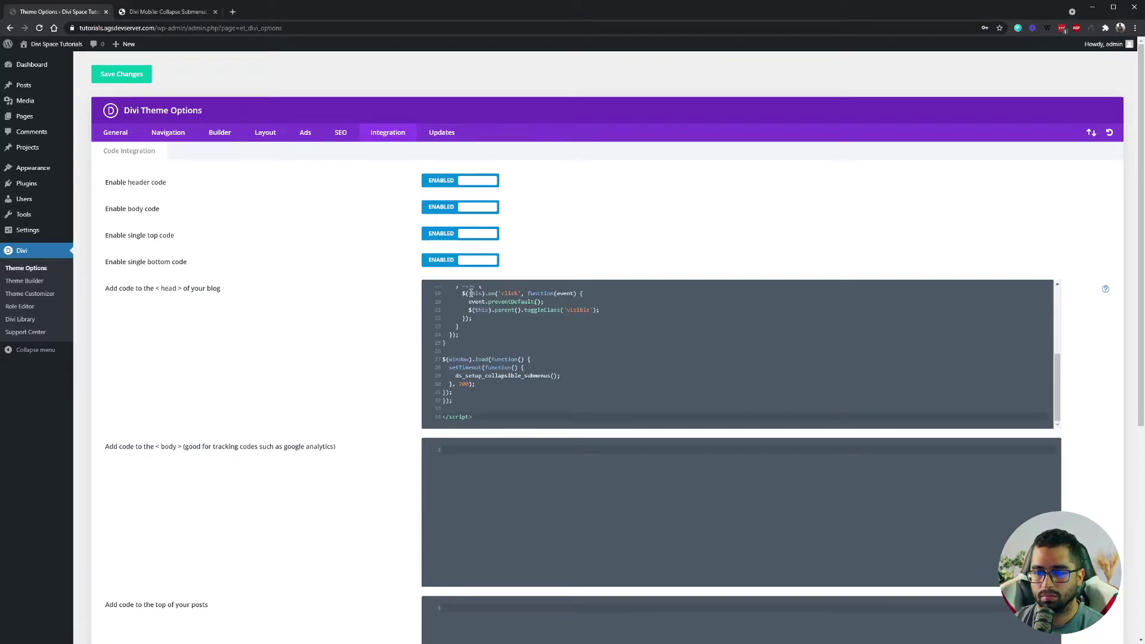
pyautogui.scroll(5, 495, 344)
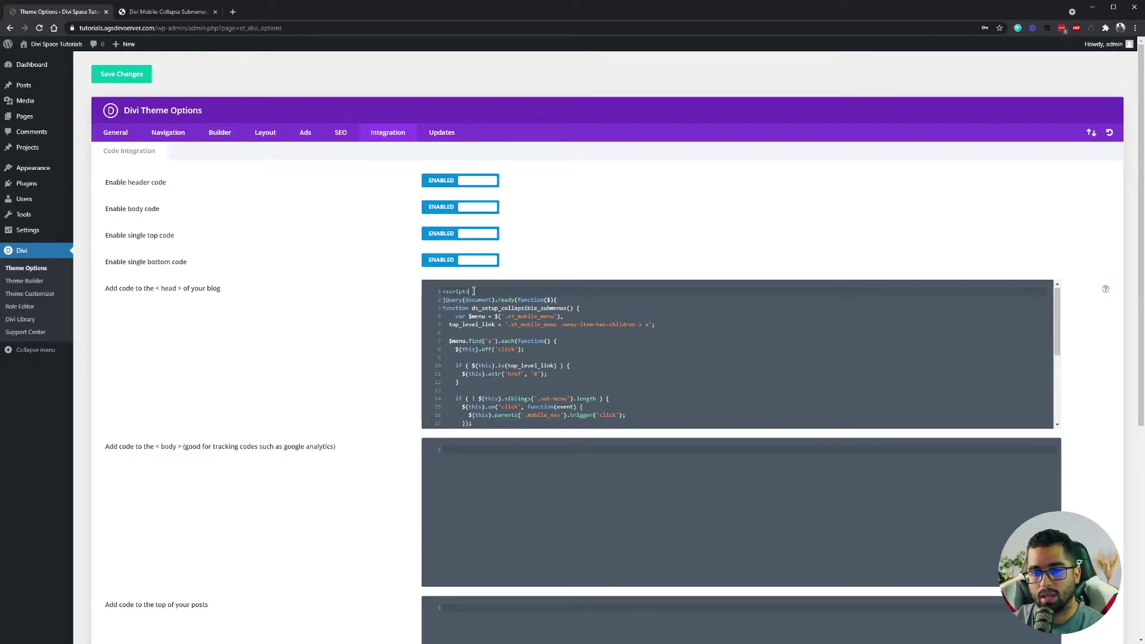
pyautogui.press('Return')
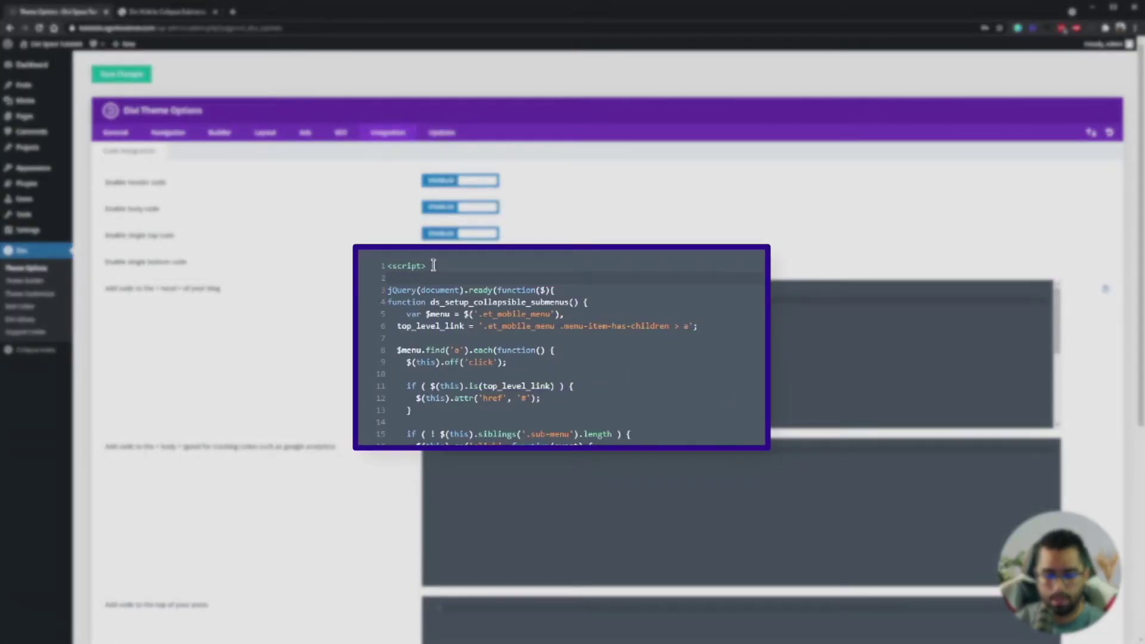
pyautogui.write('//')
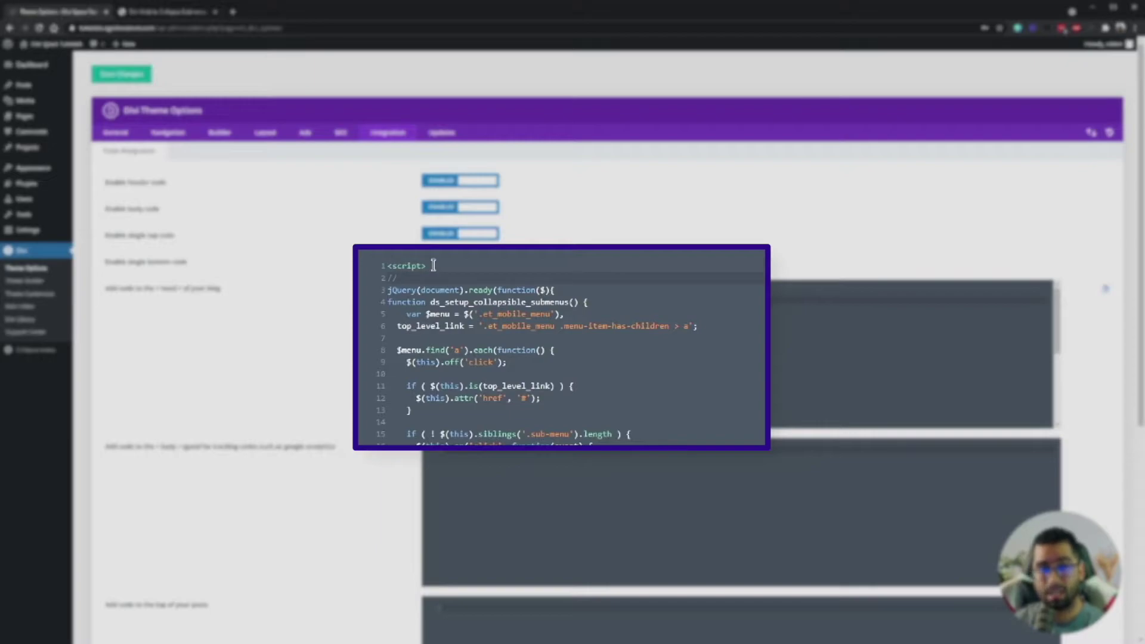
pyautogui.write(' Divi M')
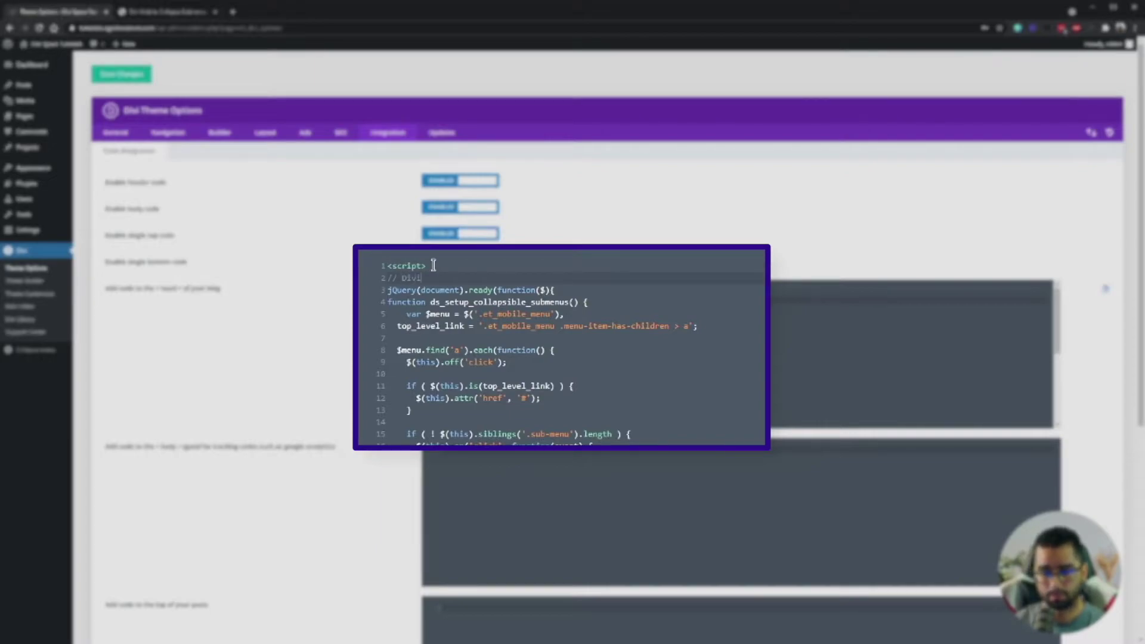
pyautogui.write('obile Menu Collapsing Effect')
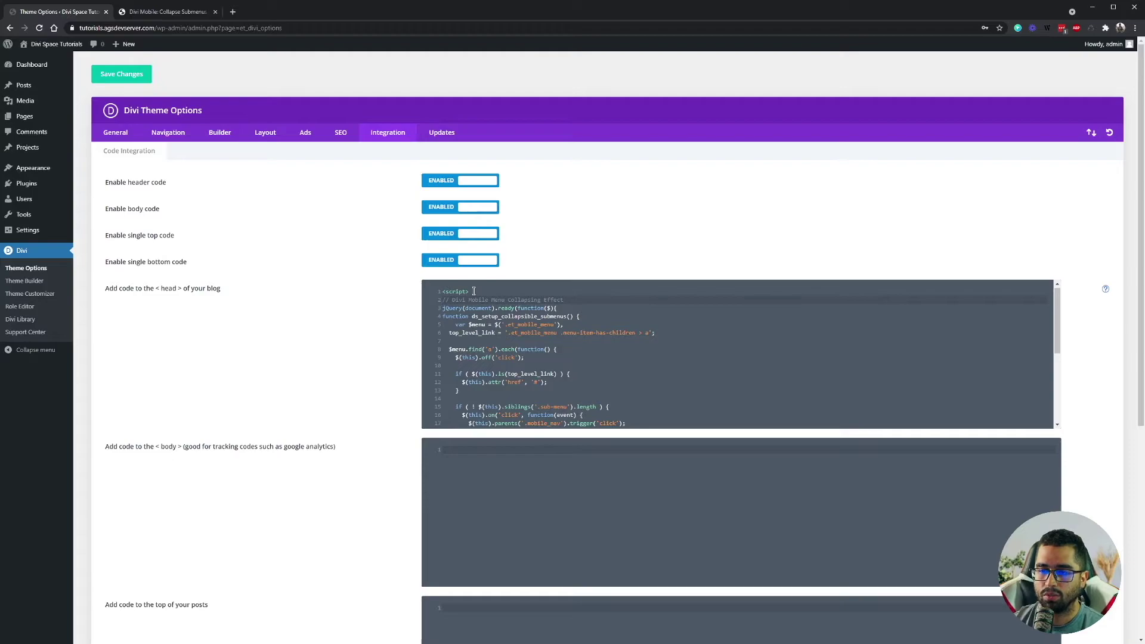
pyautogui.click(112, 74)
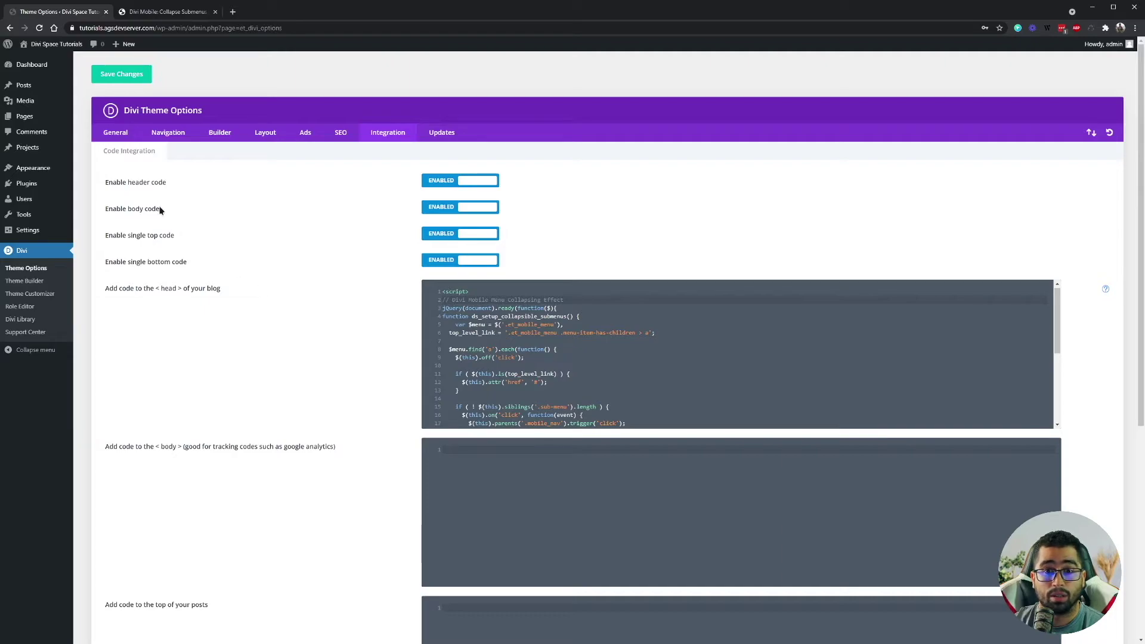
pyautogui.moveTo(54, 52)
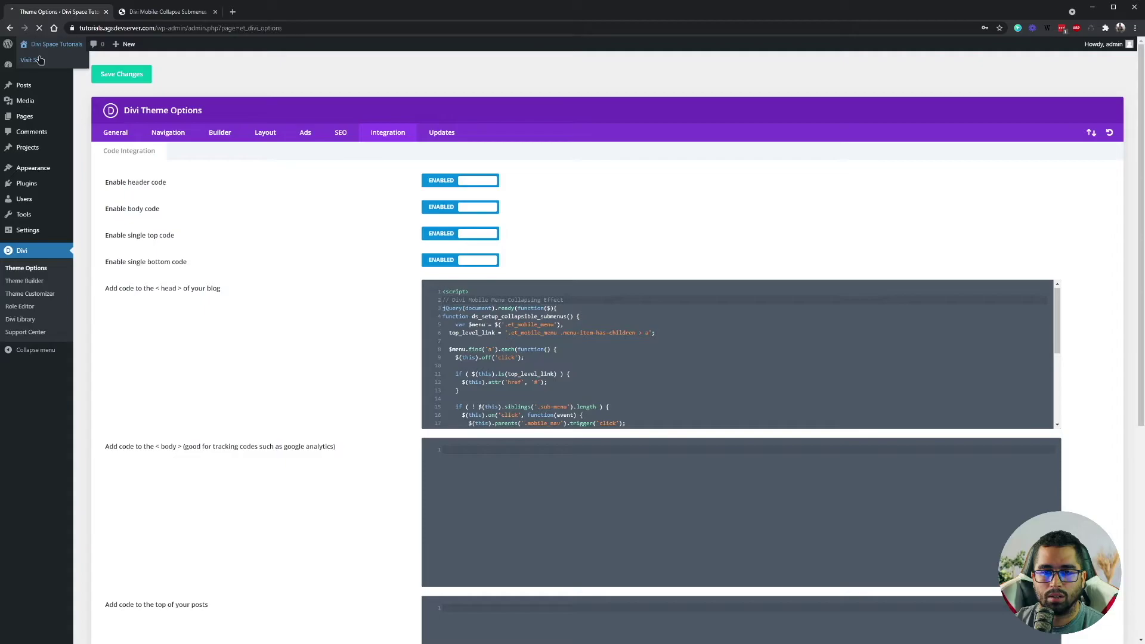
# Visit the site's front page and hover over the navigation menu items.
pyautogui.click(40, 60)
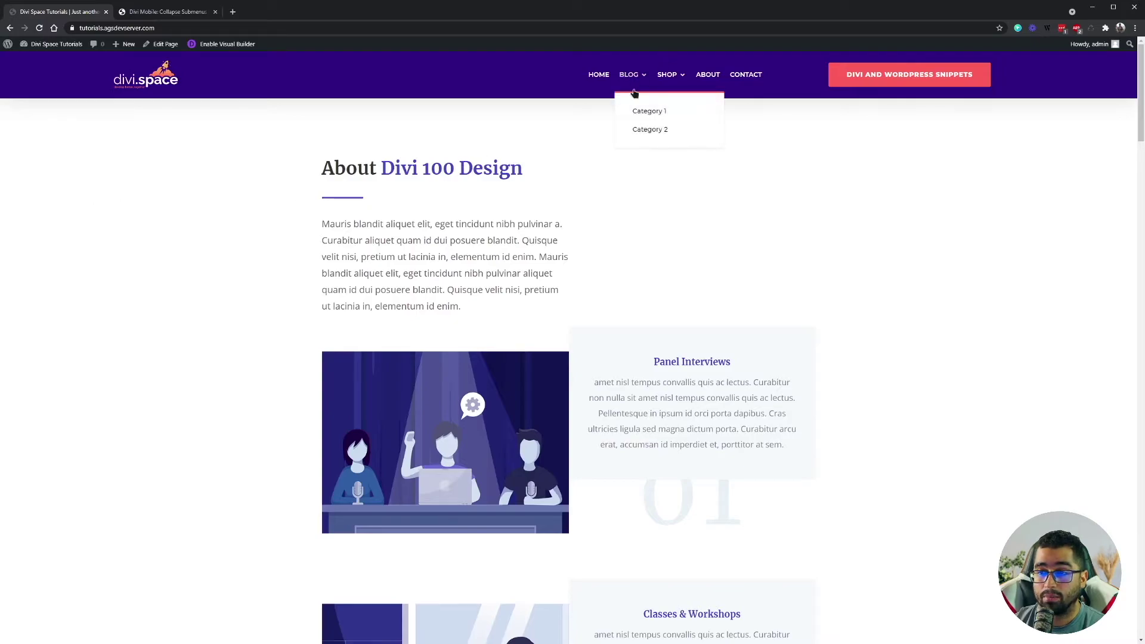
pyautogui.moveTo(668, 75)
pyautogui.moveTo(697, 119)
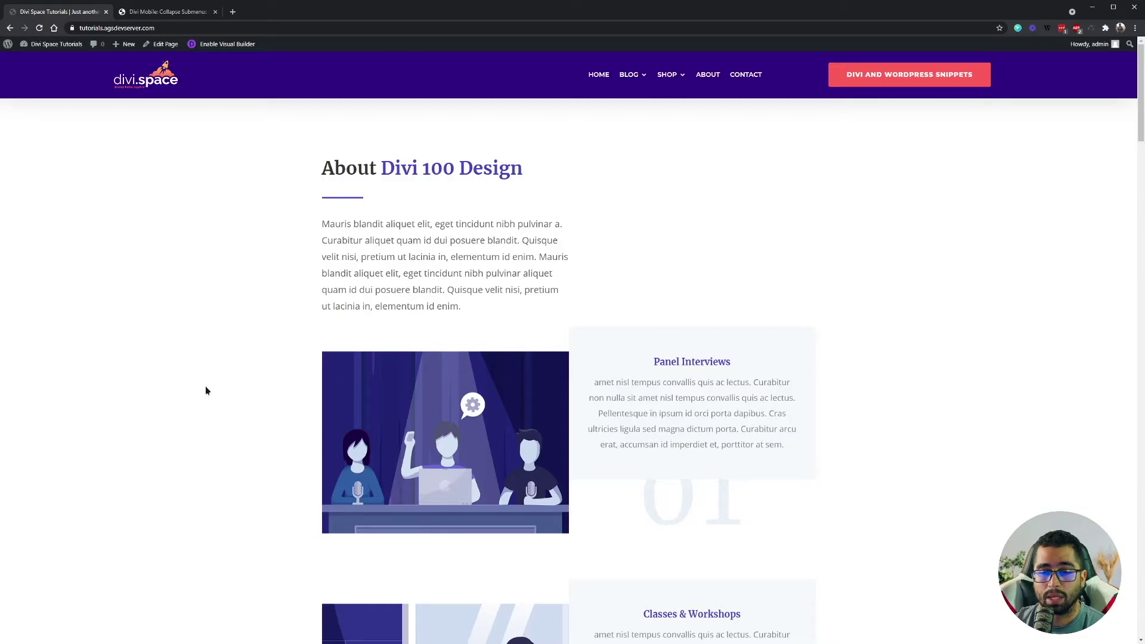
# Open the inspector in iPad device mode and select the first page section.
pyautogui.hotkey('ctrl', 'shift', 'c')
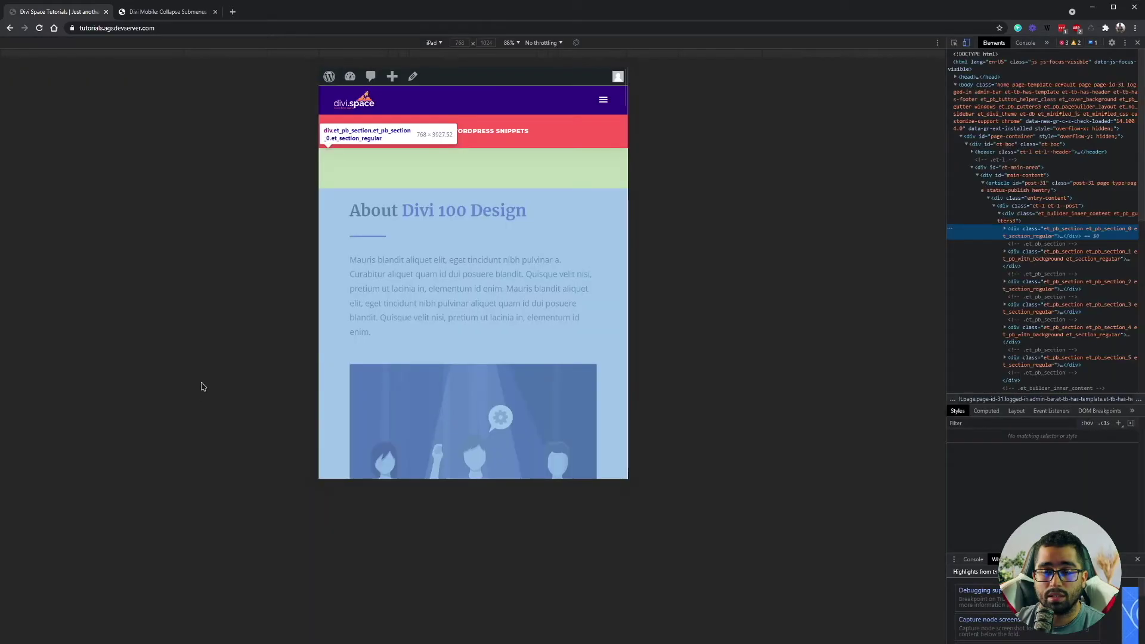
pyautogui.click(318, 247)
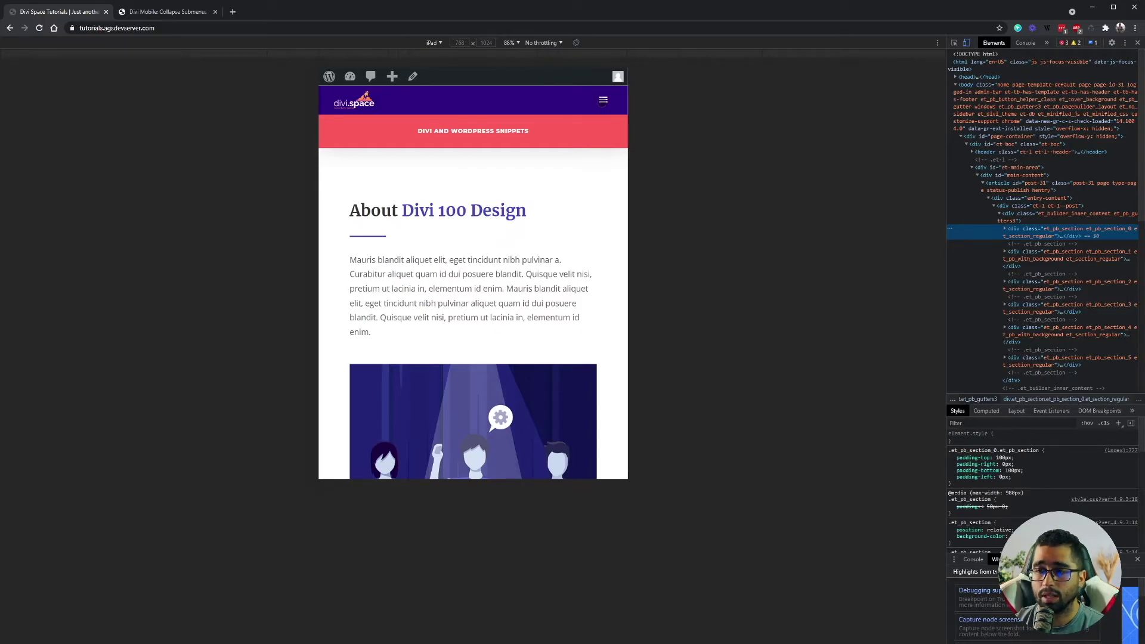
# Open the iPad mobile menu, expand BLOG, SHOP, Clothes and Bags, then collapse Bags, Clothes and SHOP.
pyautogui.click(602, 100)
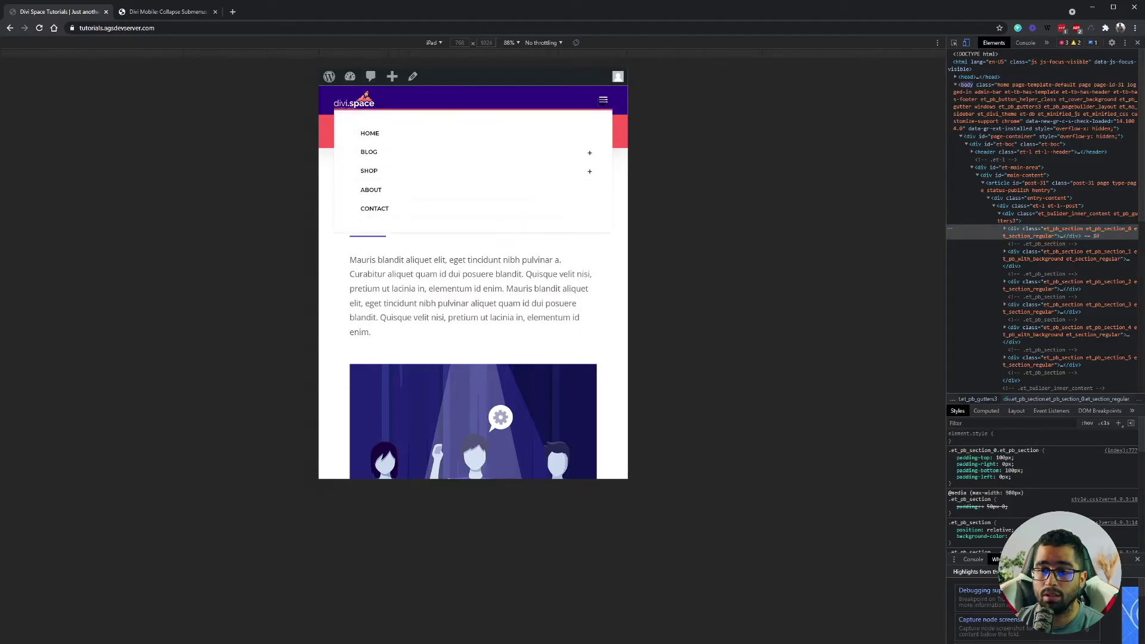
pyautogui.click(588, 152)
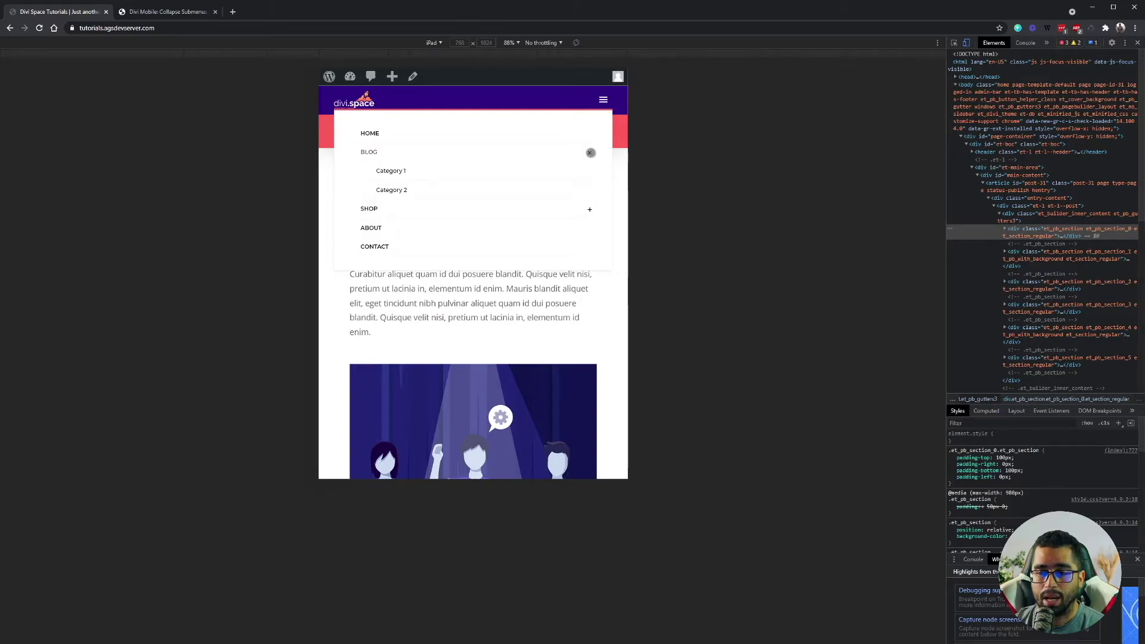
pyautogui.click(590, 209)
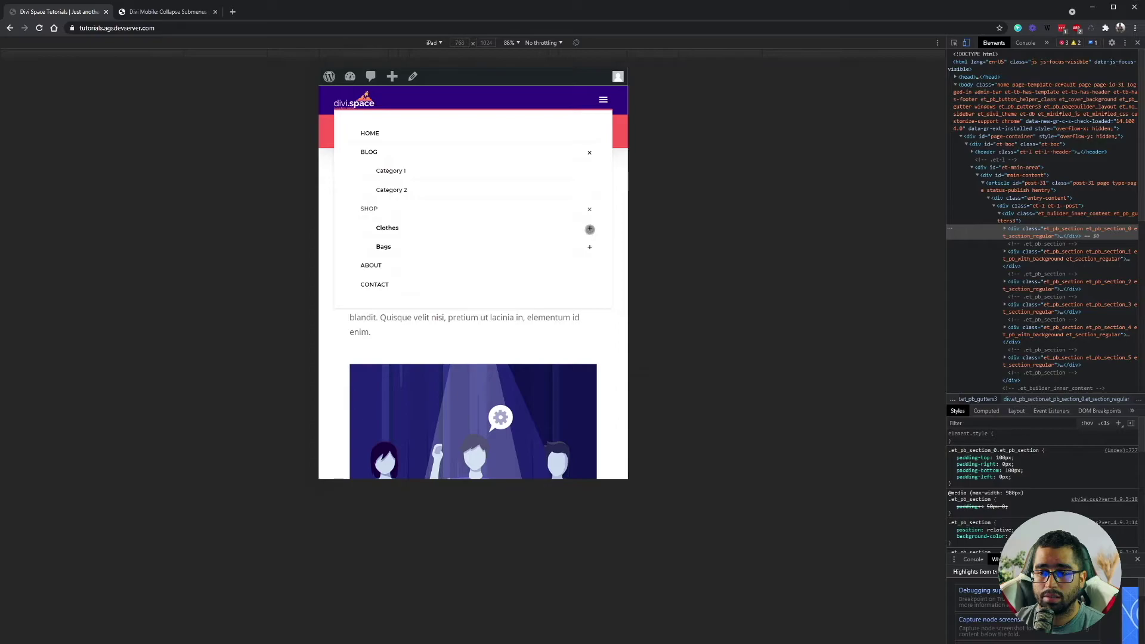
pyautogui.click(590, 228)
pyautogui.click(588, 285)
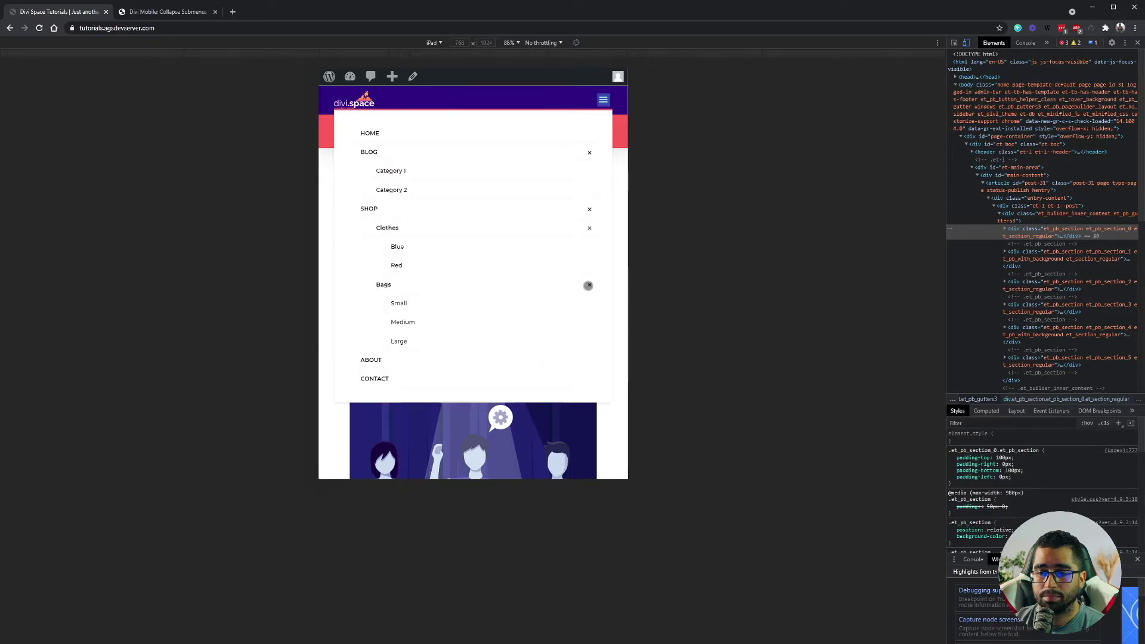
pyautogui.click(587, 285)
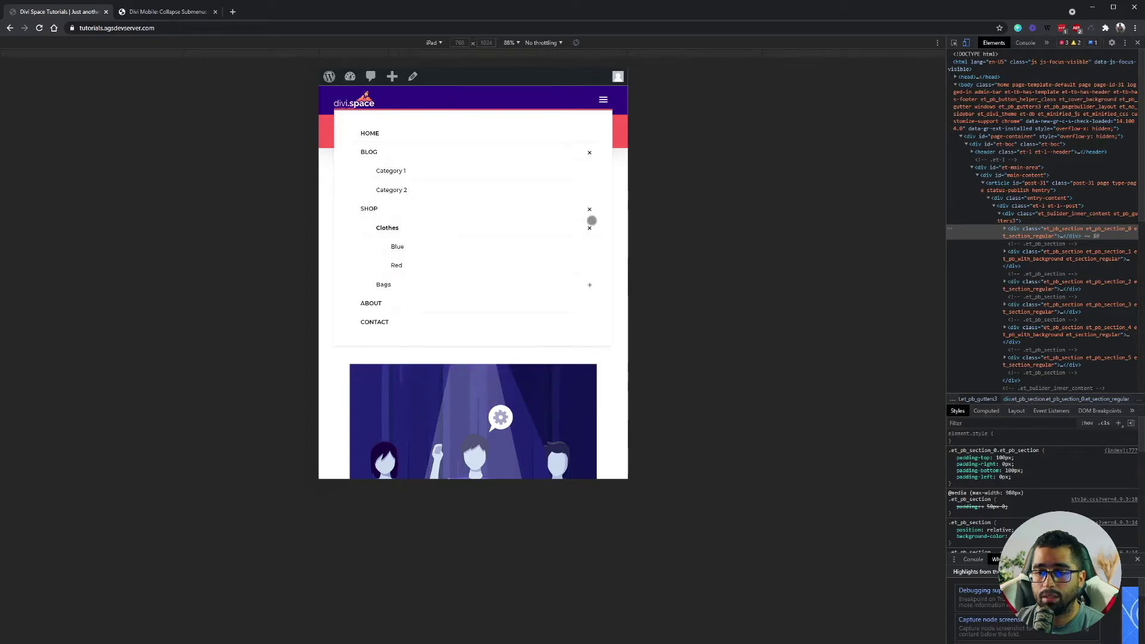
pyautogui.click(589, 227)
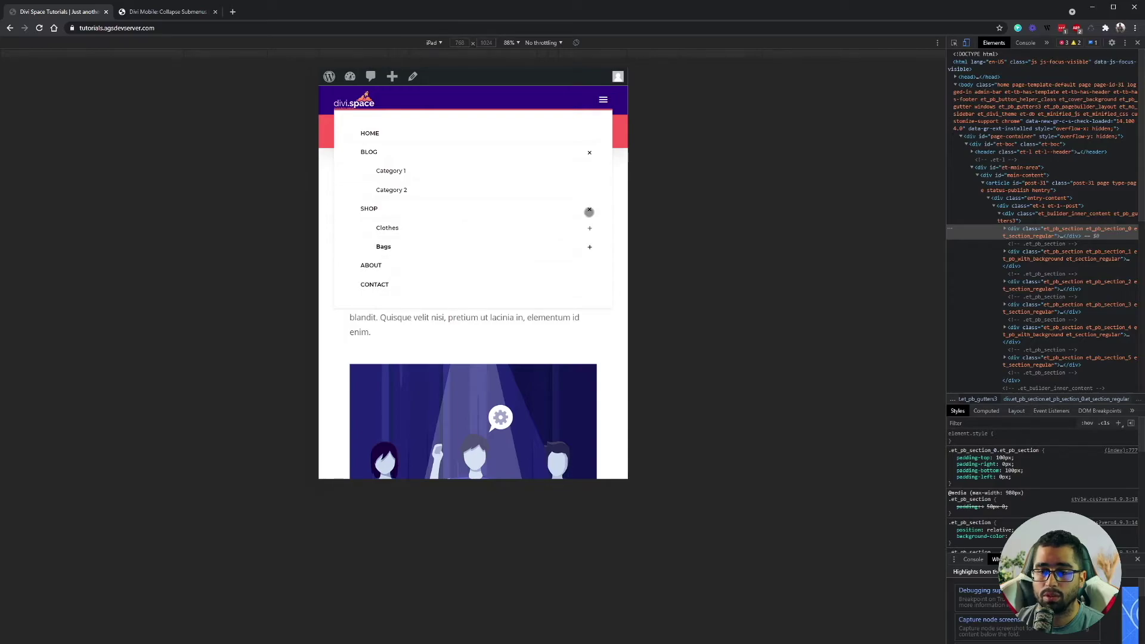
pyautogui.click(589, 211)
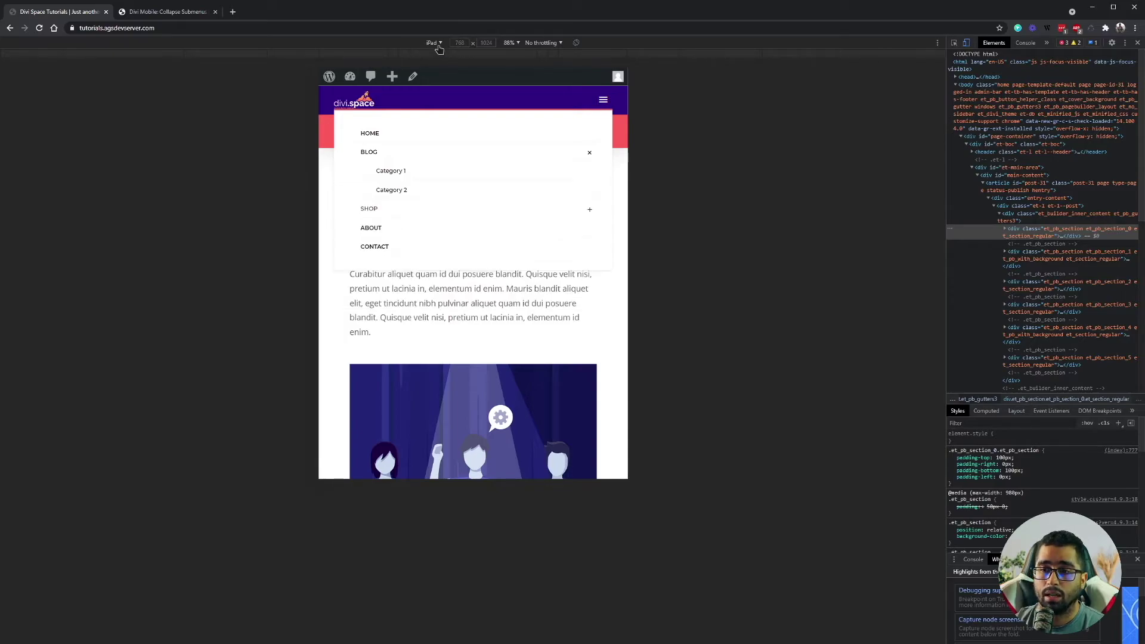
# Switch the preview to iPhone X, expand and collapse SHOP, Clothes, Bags, collapse BLOG, and close the menu.
pyautogui.click(438, 44)
pyautogui.click(449, 152)
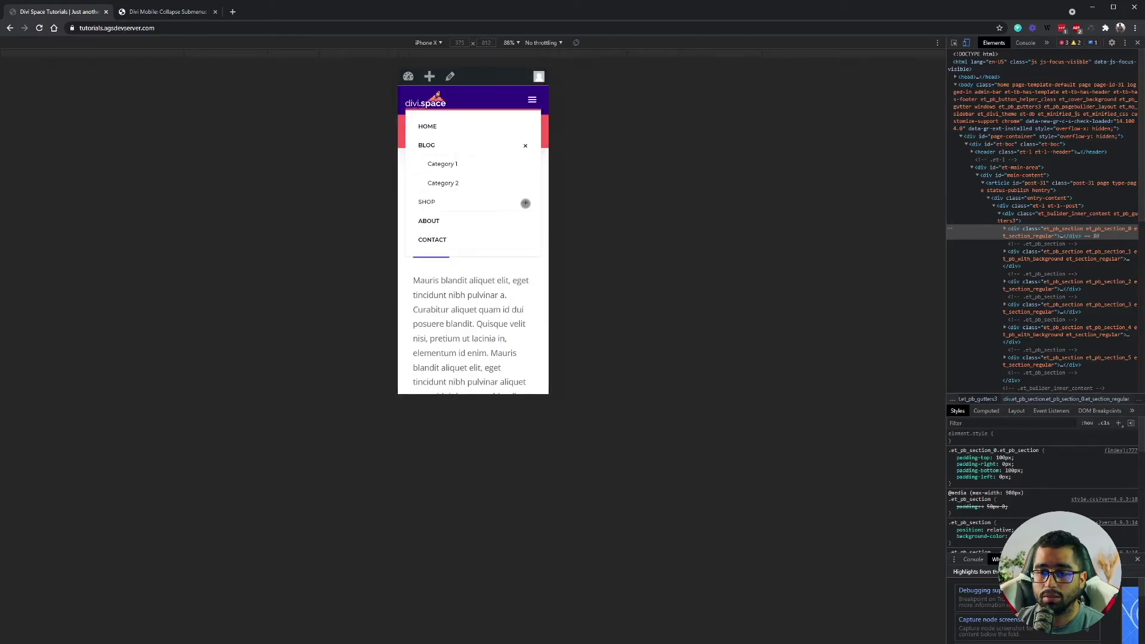
pyautogui.click(527, 203)
pyautogui.click(525, 223)
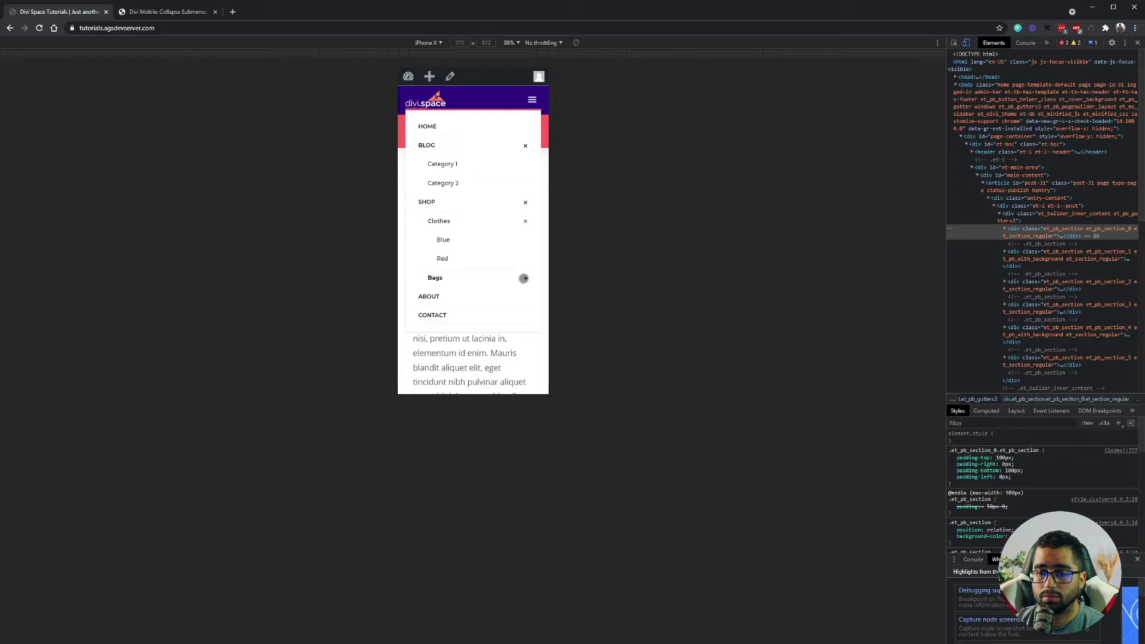
pyautogui.click(523, 277)
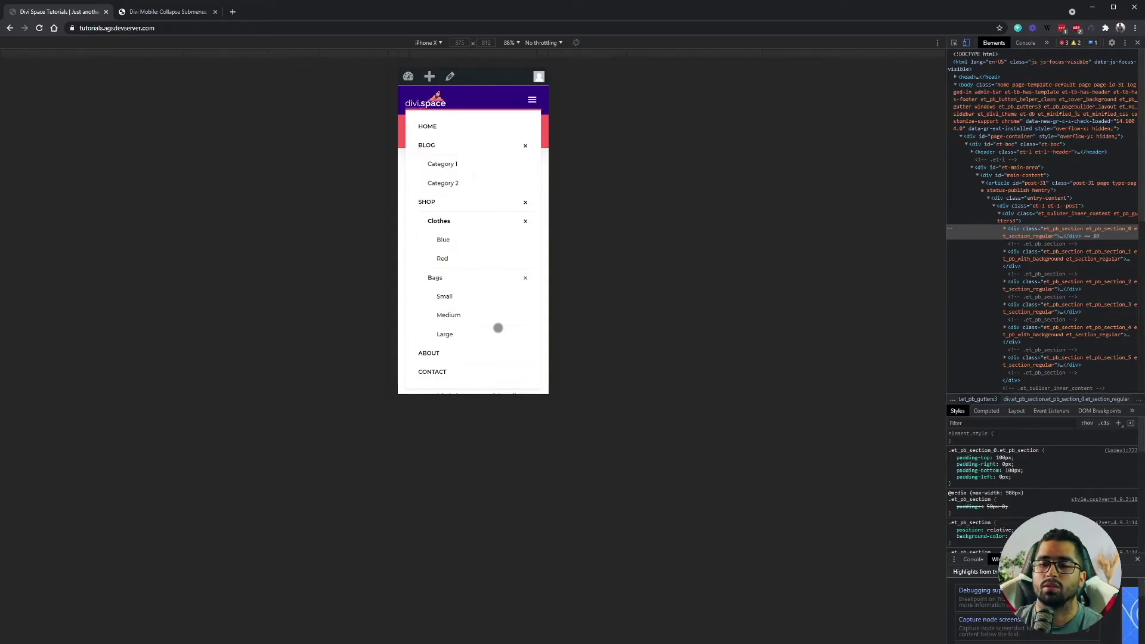
pyautogui.click(525, 278)
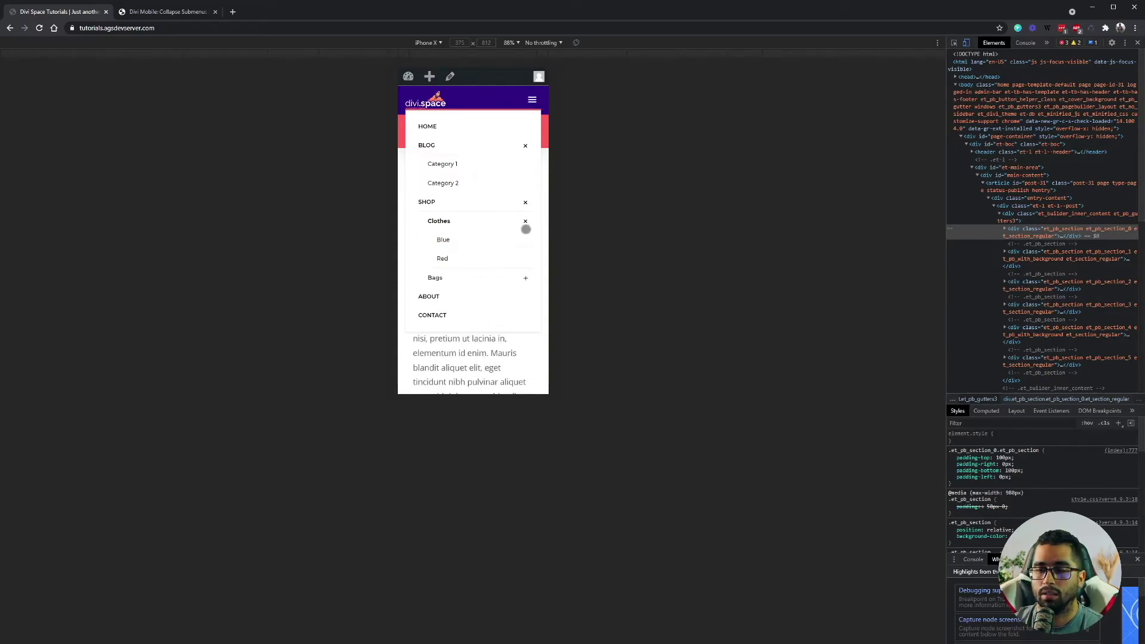
pyautogui.click(525, 224)
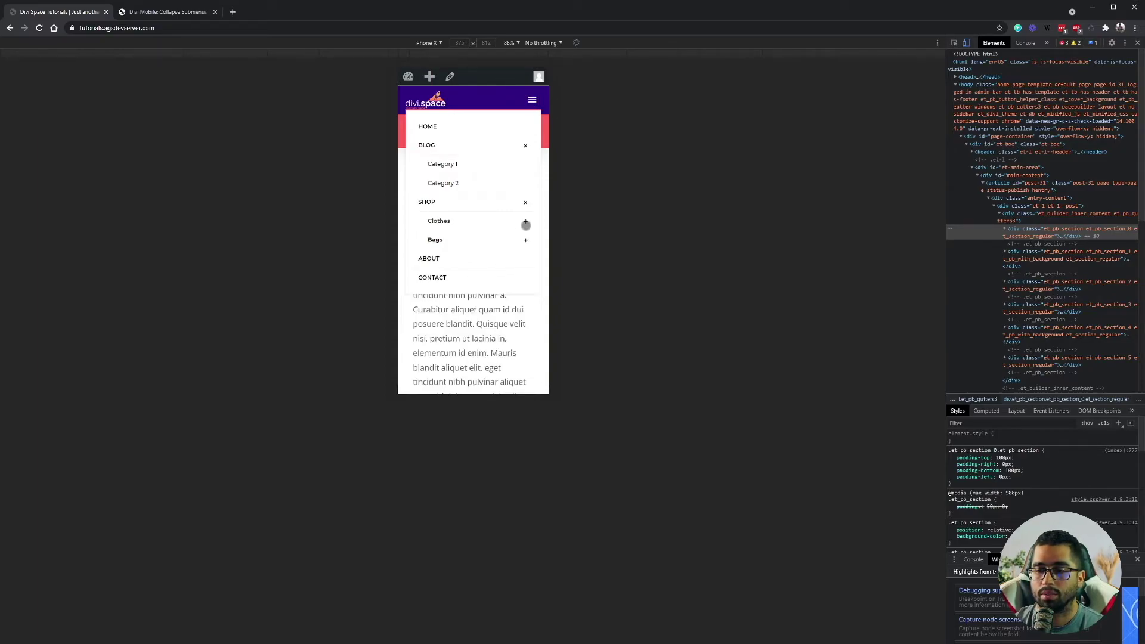
pyautogui.click(526, 146)
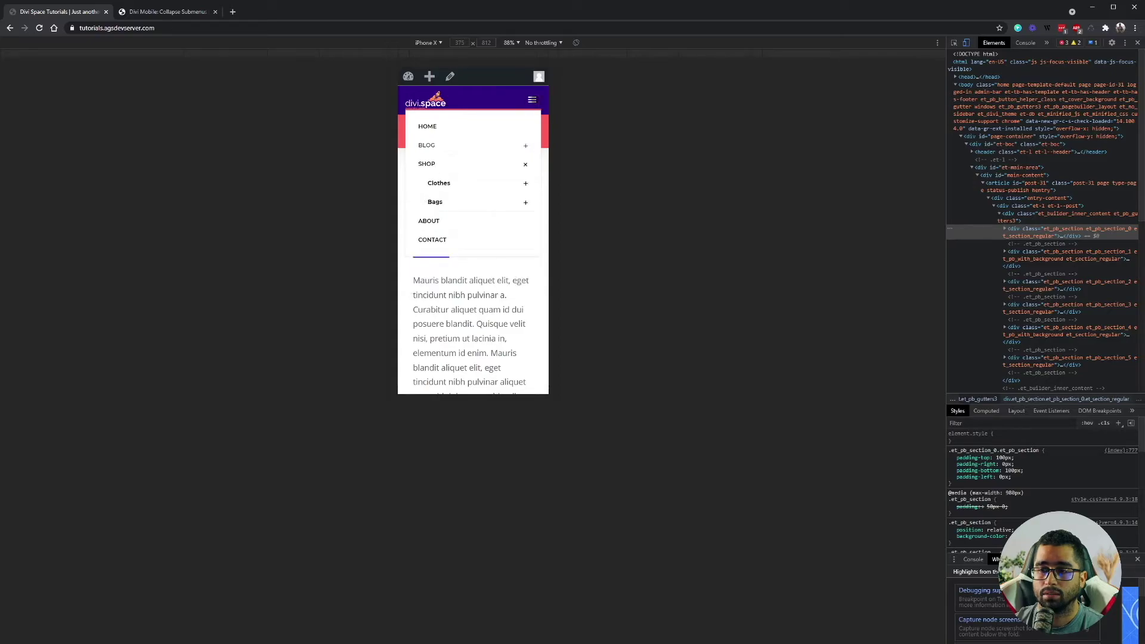
pyautogui.click(531, 99)
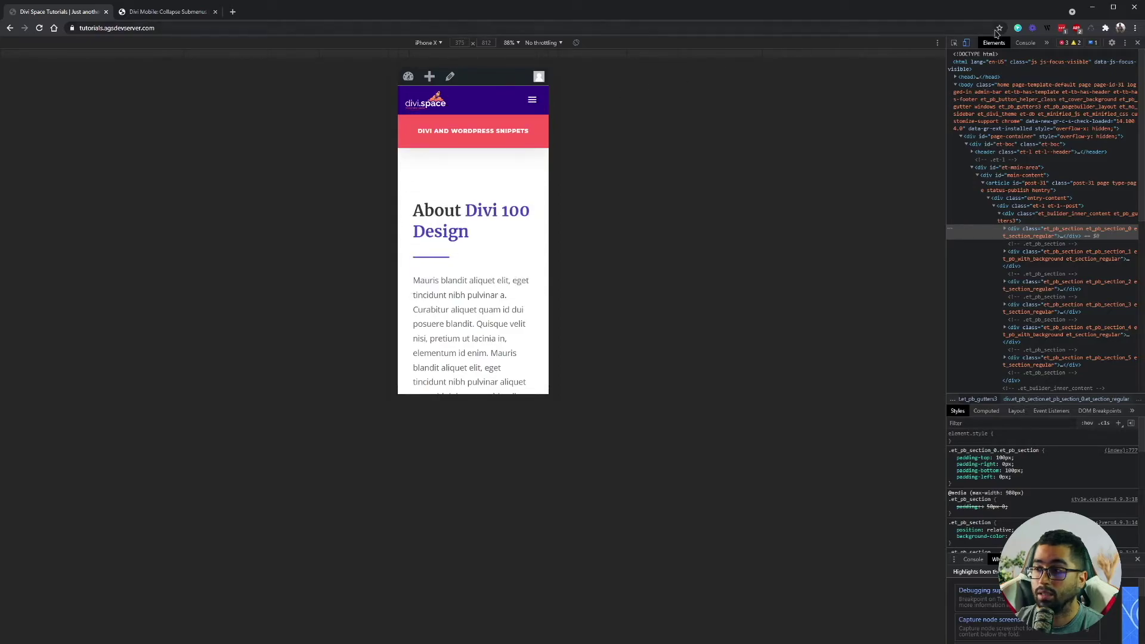
# Close DevTools to end the device emulation.
pyautogui.click(1135, 42)
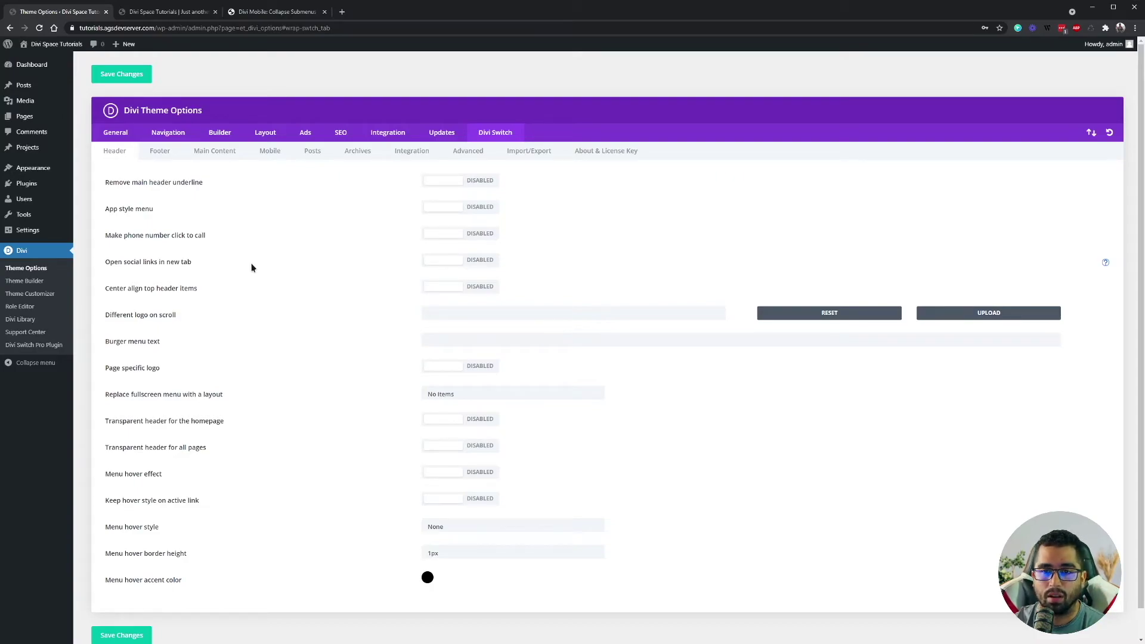
pyautogui.click(174, 15)
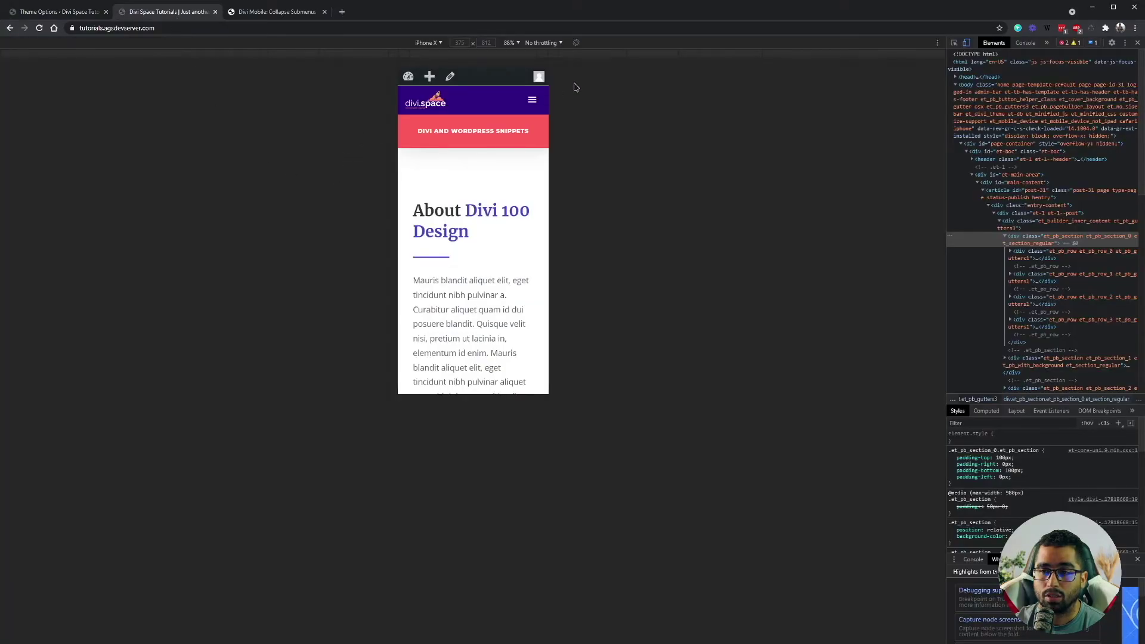
pyautogui.click(529, 98)
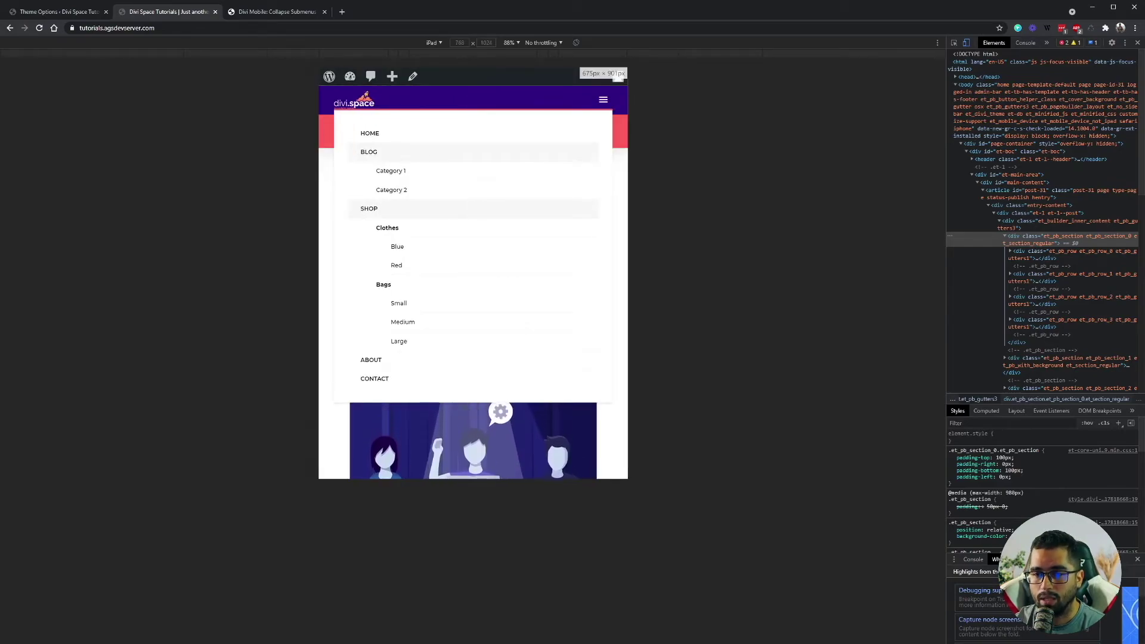
pyautogui.click(75, 12)
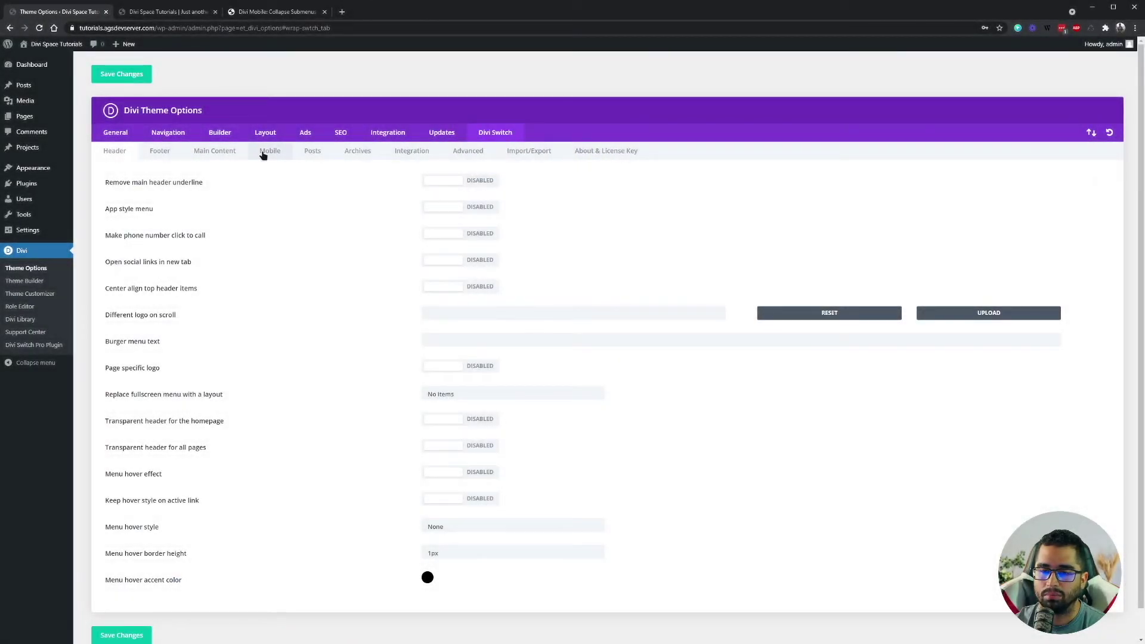
# Show Divi Switch's Mobile settings and the 'Collapse submenu items in the mobile menu' dropdown choices.
pyautogui.click(263, 154)
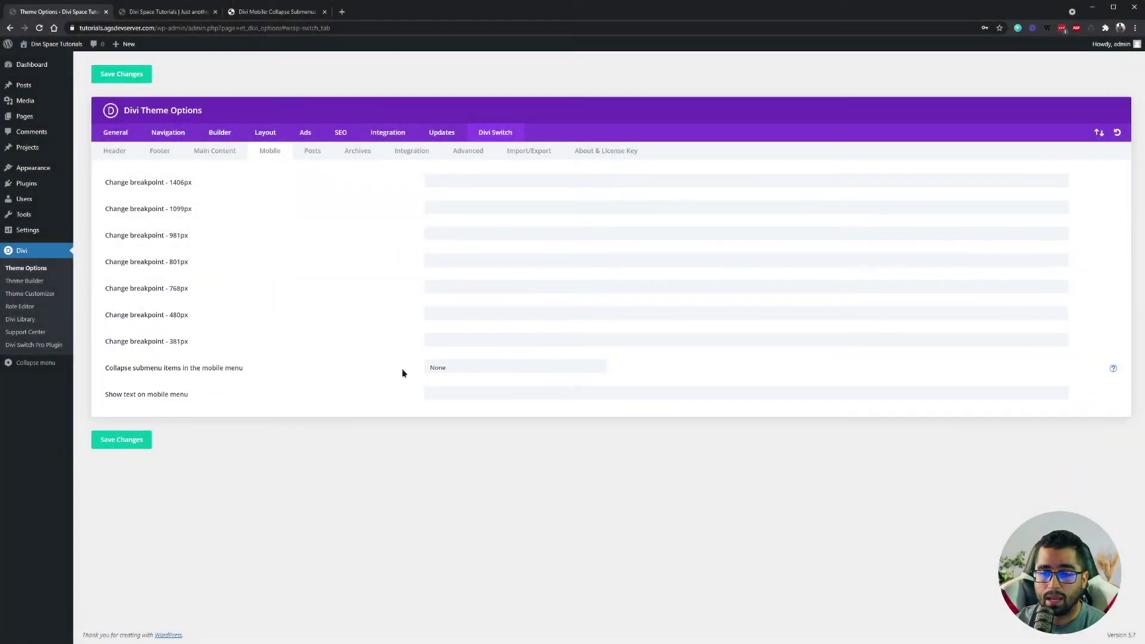
pyautogui.click(442, 369)
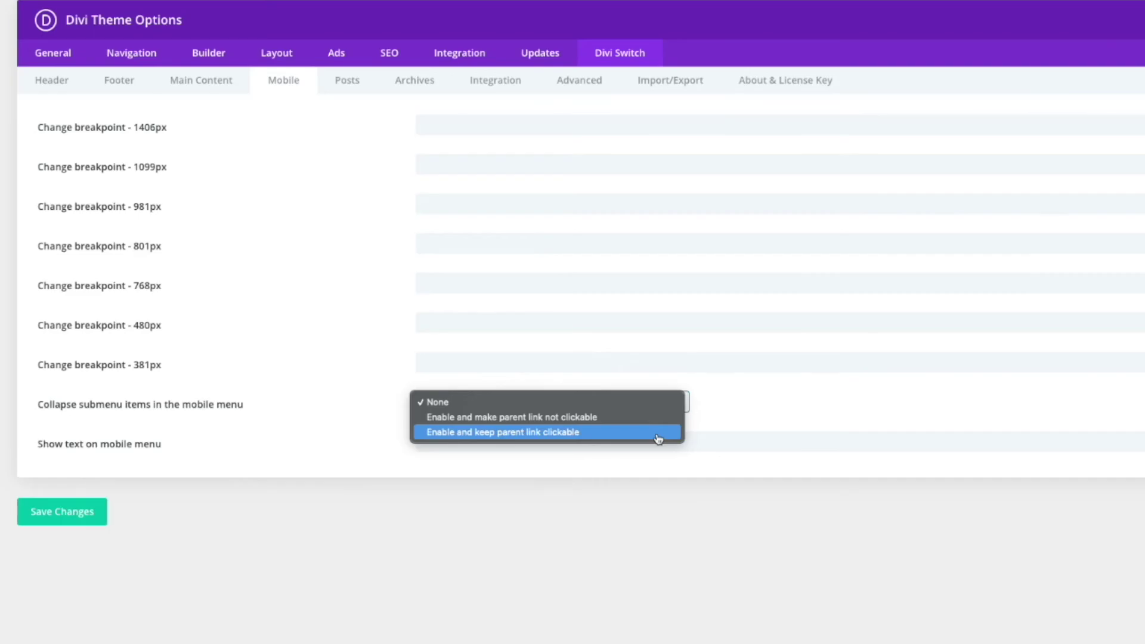
# Set Divi Switch's Collapse submenu option to 'Enable and make parent link not clickable' and save.
pyautogui.press('Escape')
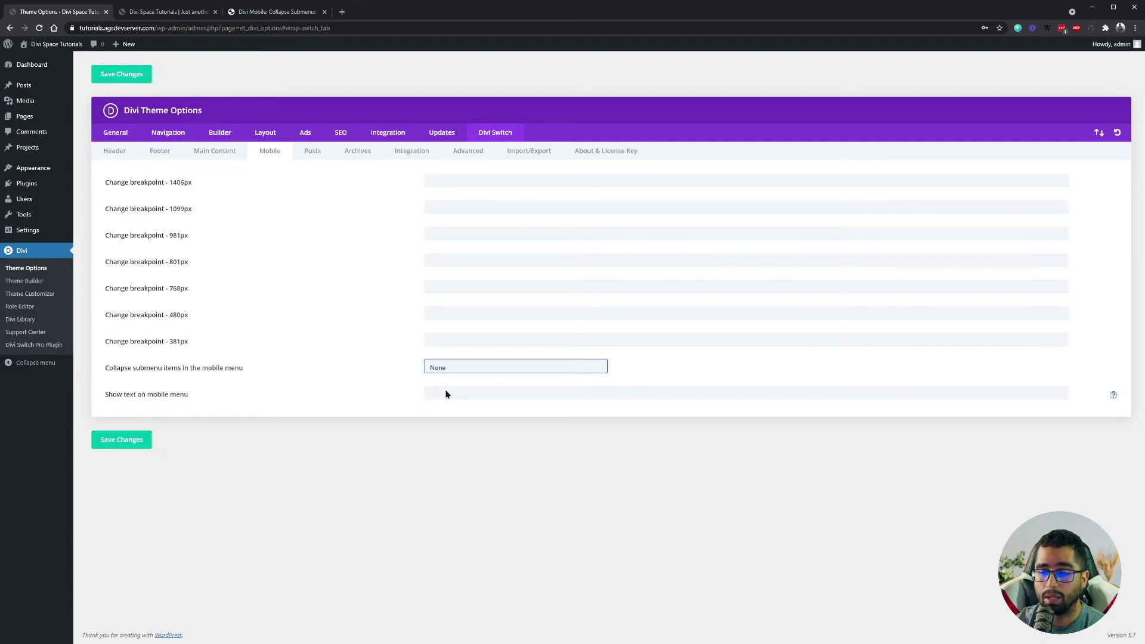
pyautogui.press('Down')
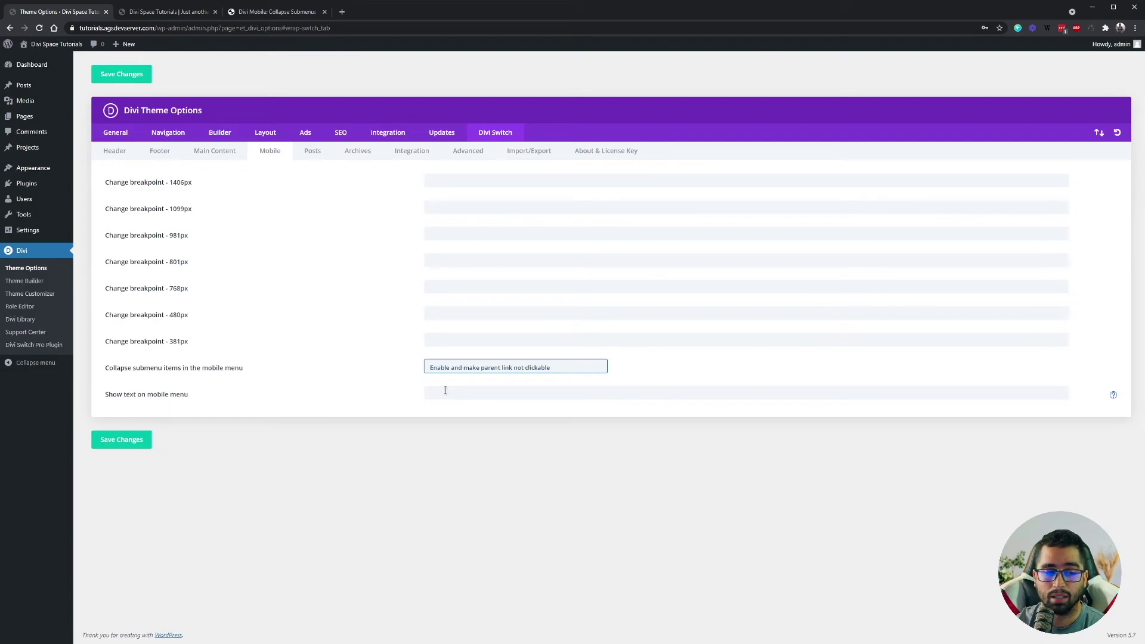
pyautogui.click(127, 440)
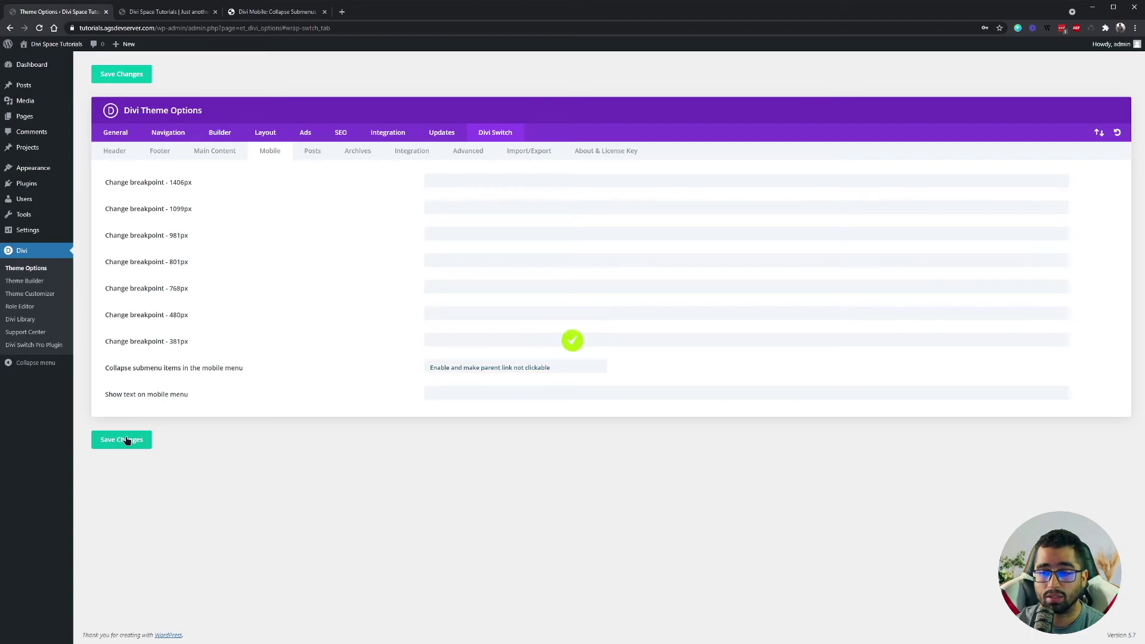
# Reload the site's iPad preview and open the mobile hamburger menu.
pyautogui.click(174, 13)
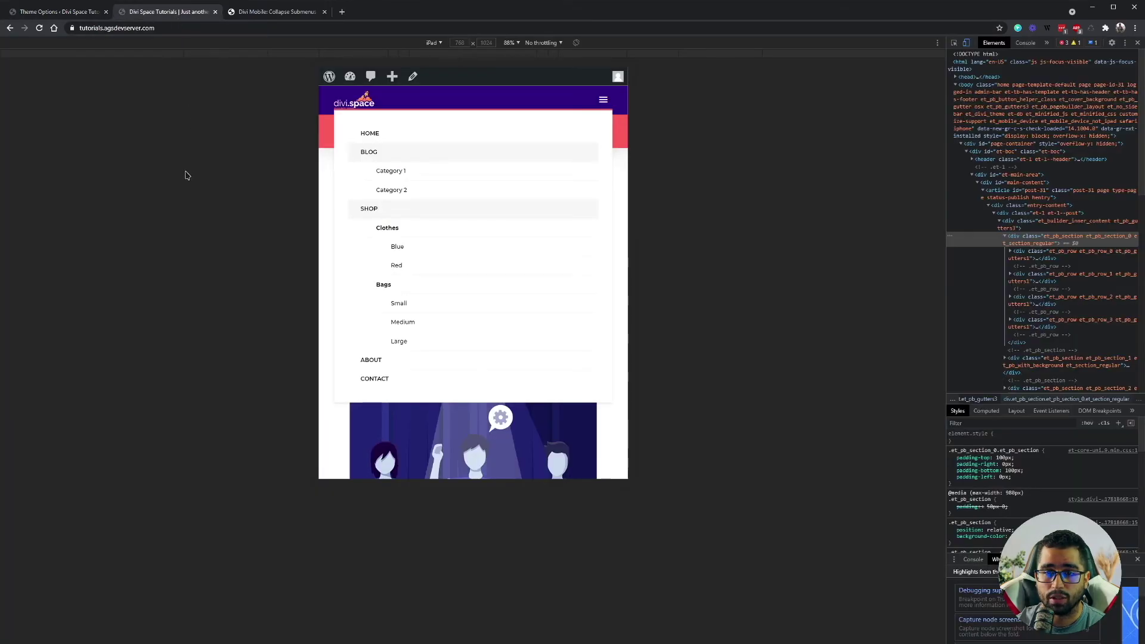
pyautogui.click(38, 29)
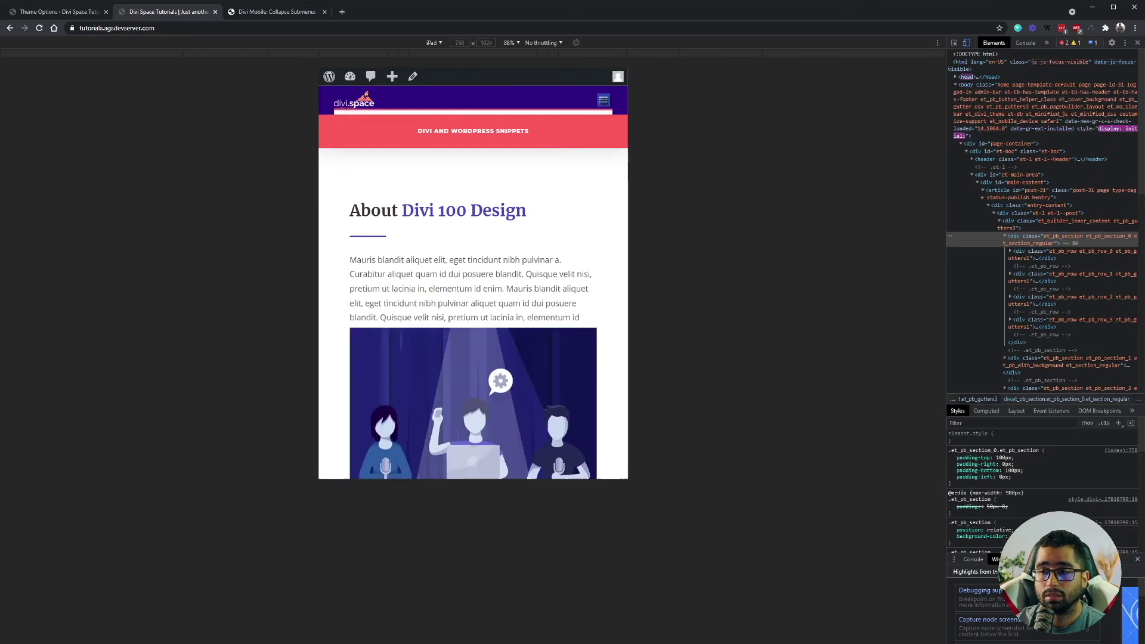
pyautogui.click(604, 100)
# Expand the BLOG, SHOP, Clothes and Bags submenus, collapse them again, and close the menu.
pyautogui.click(590, 154)
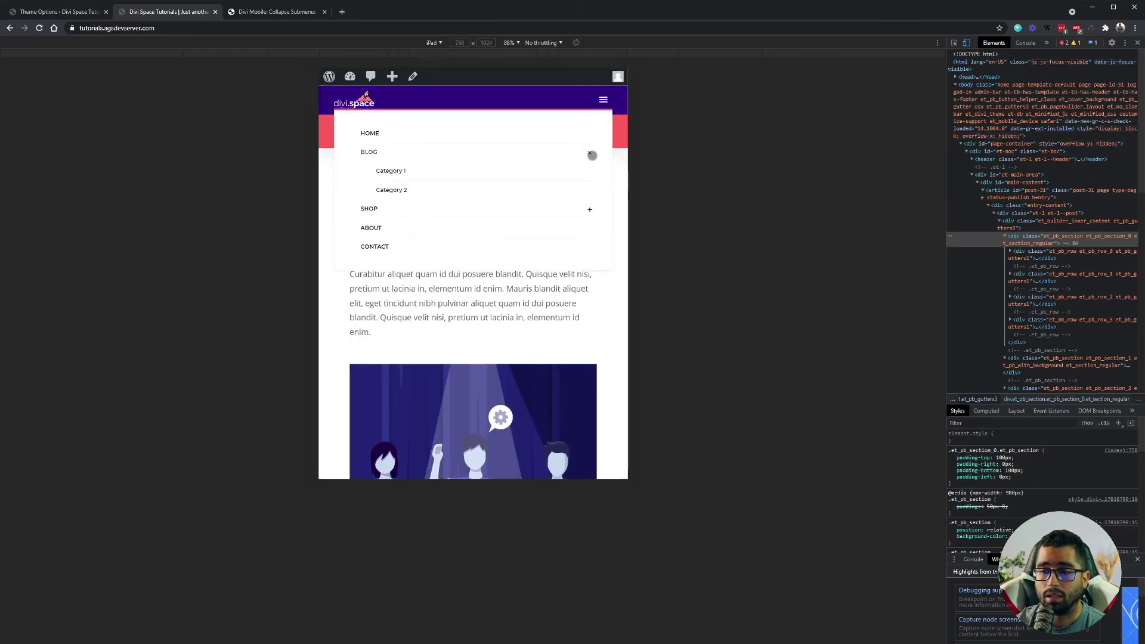
pyautogui.click(587, 210)
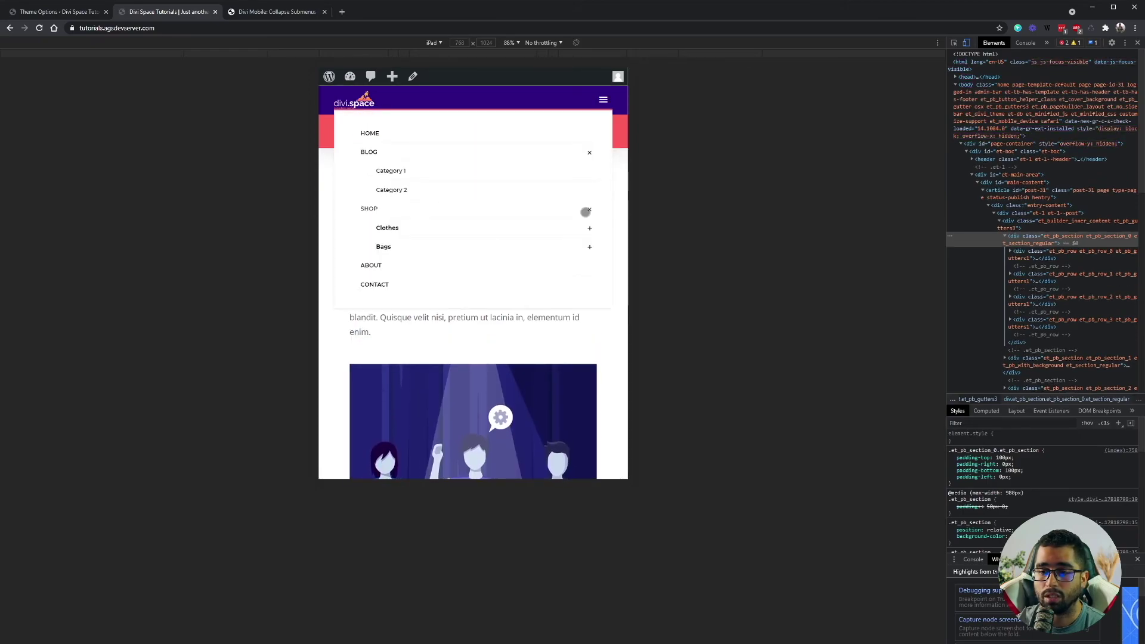
pyautogui.click(589, 227)
pyautogui.click(589, 284)
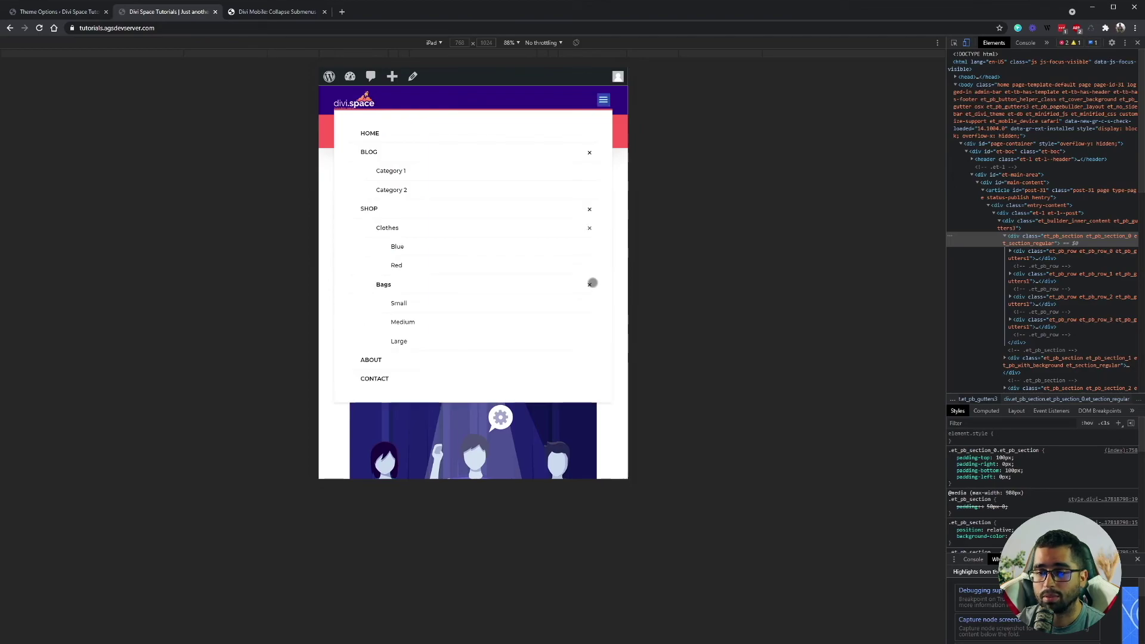
pyautogui.click(590, 284)
pyautogui.click(589, 228)
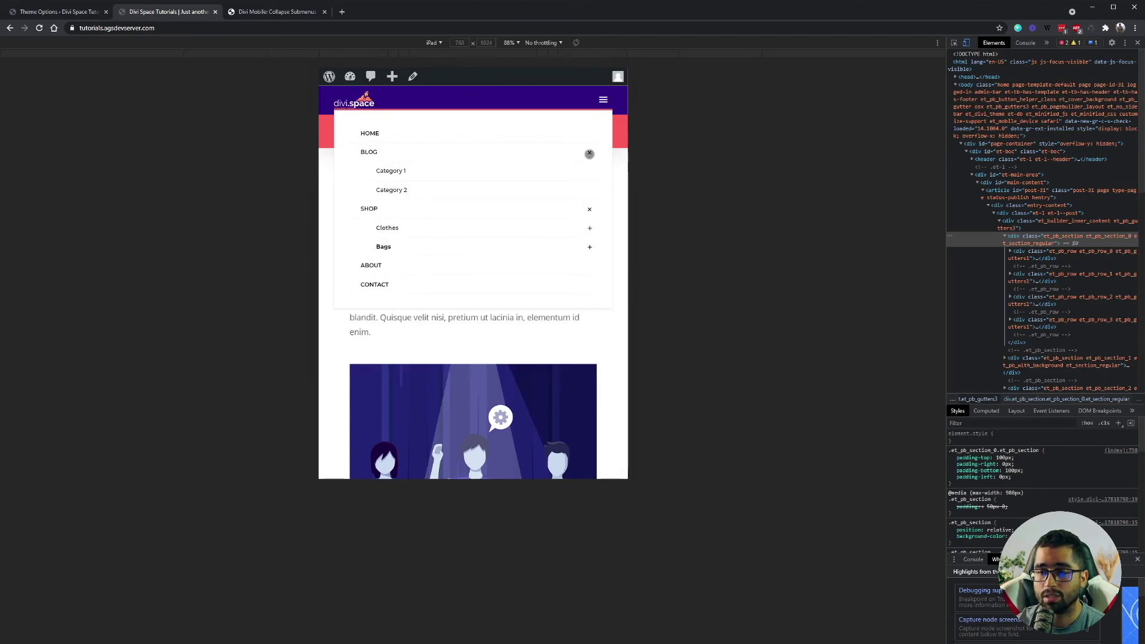
pyautogui.click(589, 152)
pyautogui.click(602, 100)
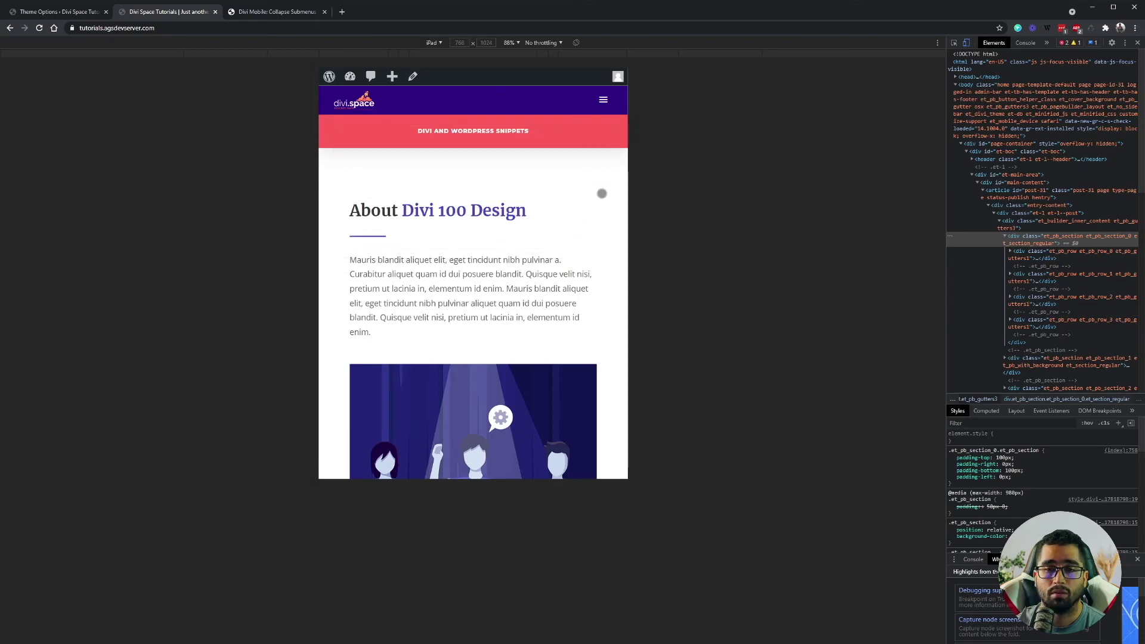